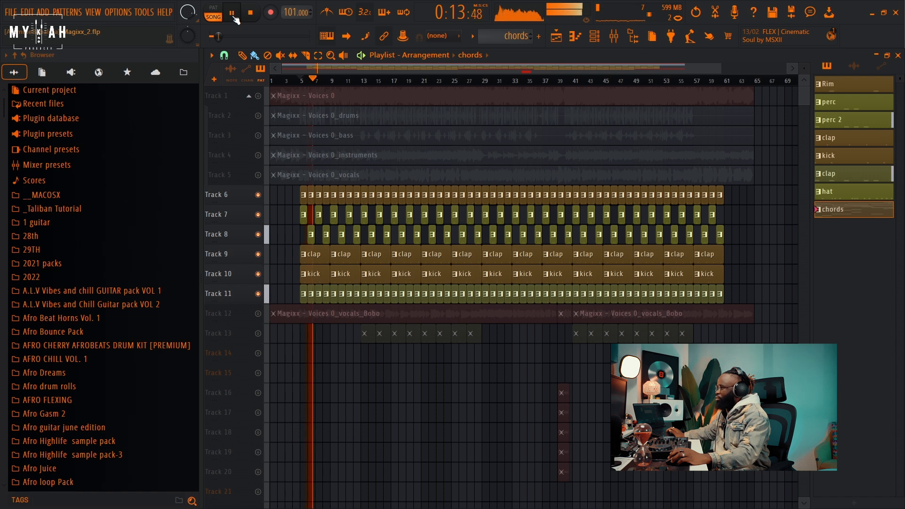
Unmute the hat clips on Track 13 and play the arrangement from bar 13
left_click_drag(722, 70, 475, 85)
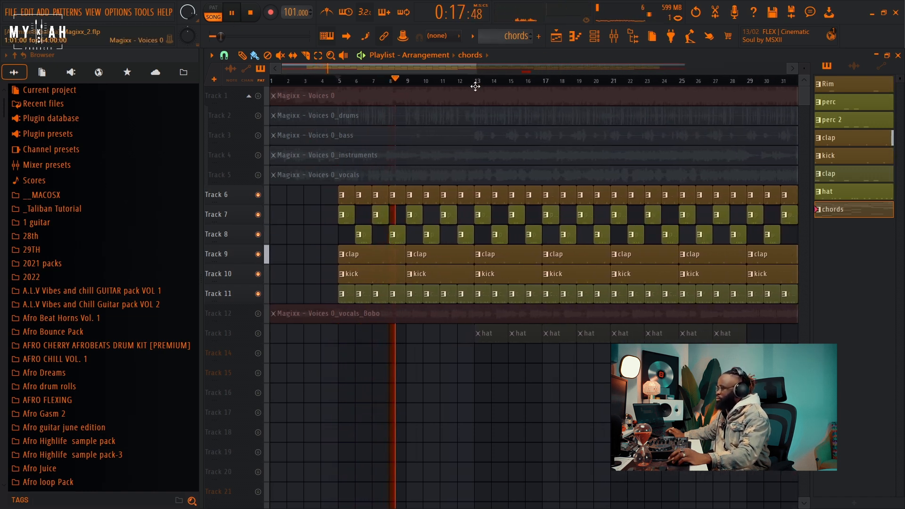
key("space")
left_click(478, 86)
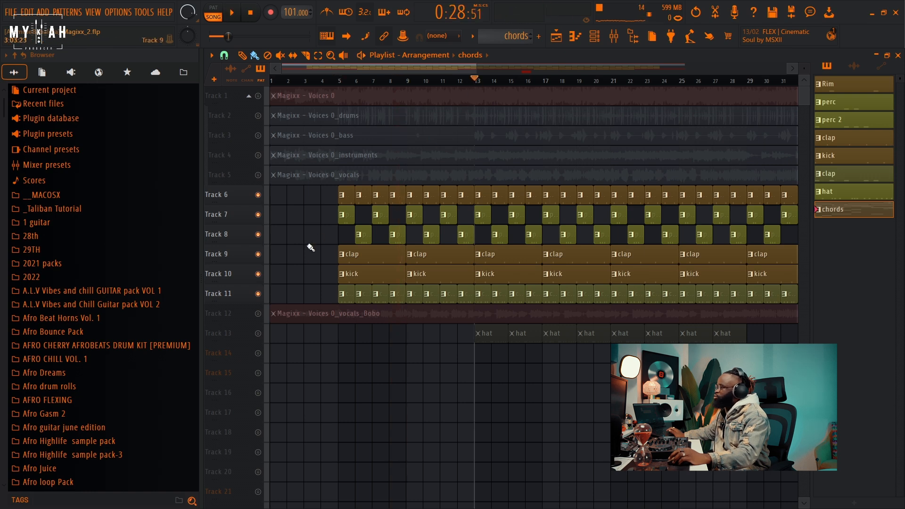
left_click(257, 333)
key("space")
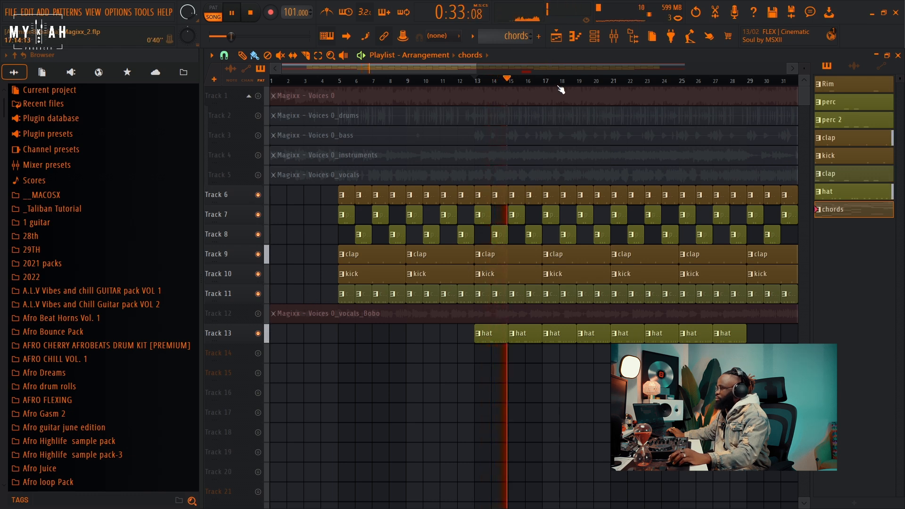
scroll(561, 84, "down", 2)
key("space")
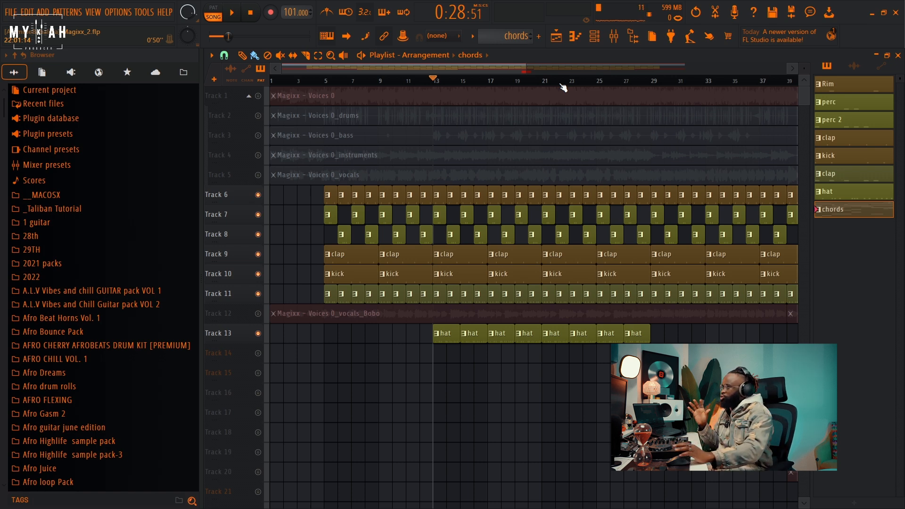
Select the Rim pattern and show its channels in the channel rack
left_click(399, 196)
left_click(595, 37)
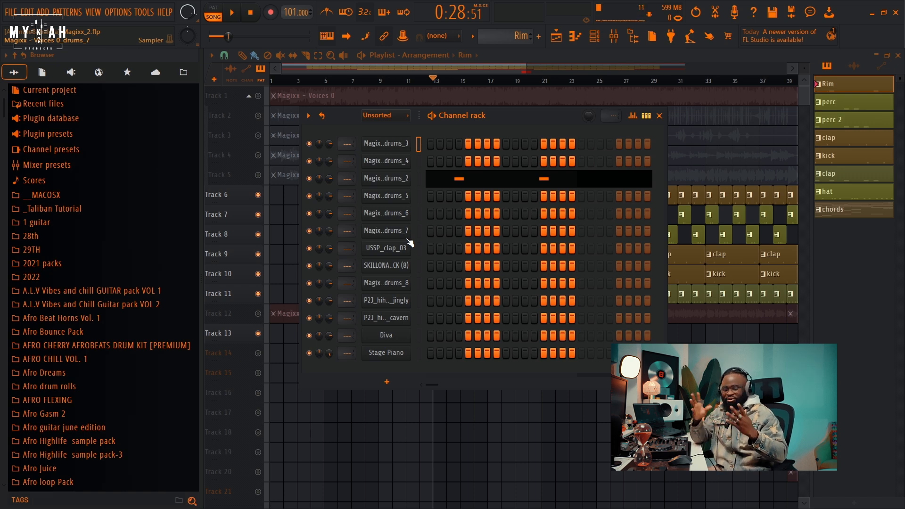
left_click_drag(546, 126, 575, 124)
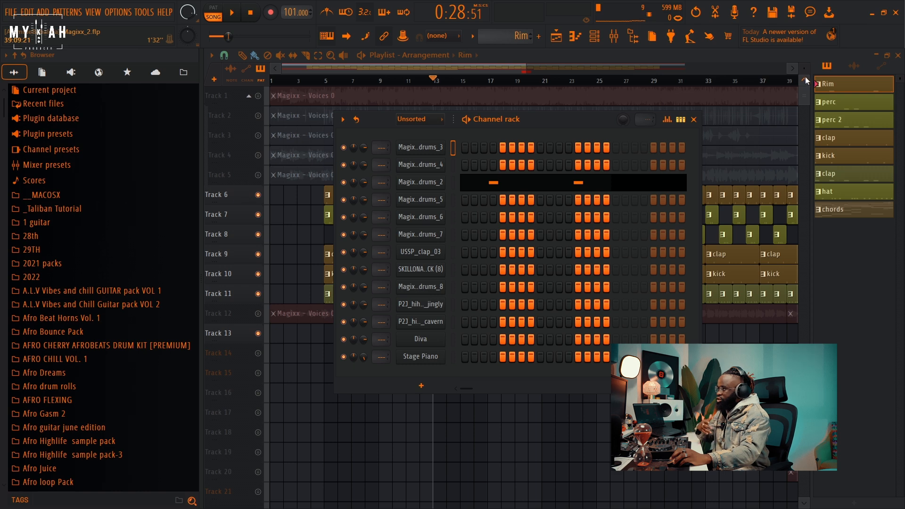
Enlarge the playlist track heights and view the stem extraction options for the Magixx - Voices 0 clip
left_click_drag(808, 70, 808, 68)
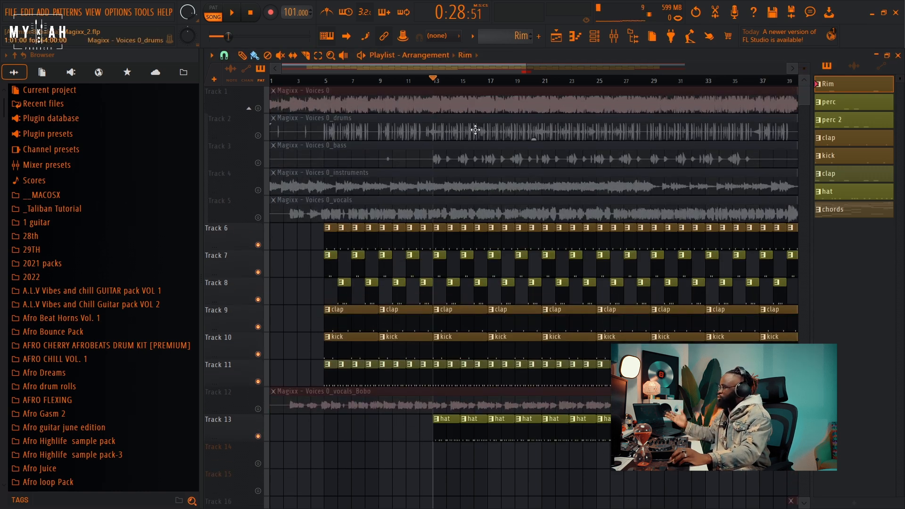
left_click(274, 92)
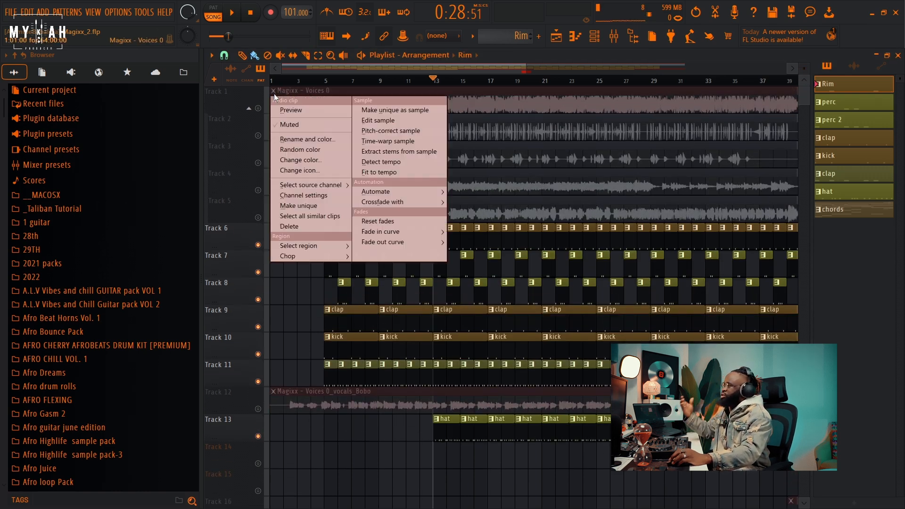
left_click(383, 152)
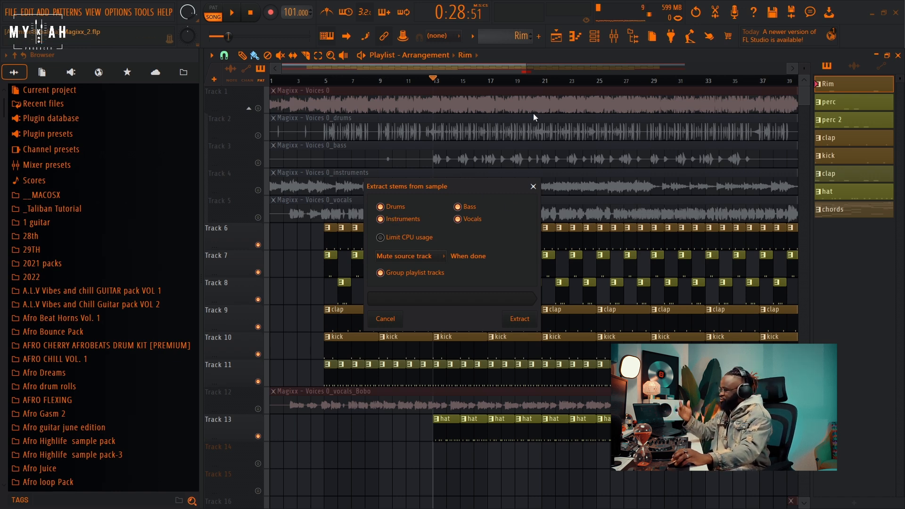
left_click(534, 186)
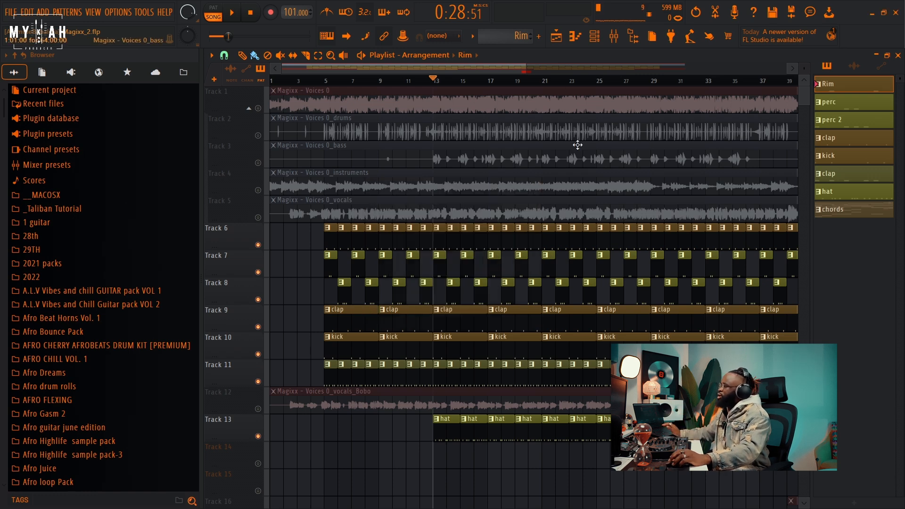
Solo the Magixx - Voices 0_drums stem on Track 2 and listen to it from bar 13
right_click(258, 136)
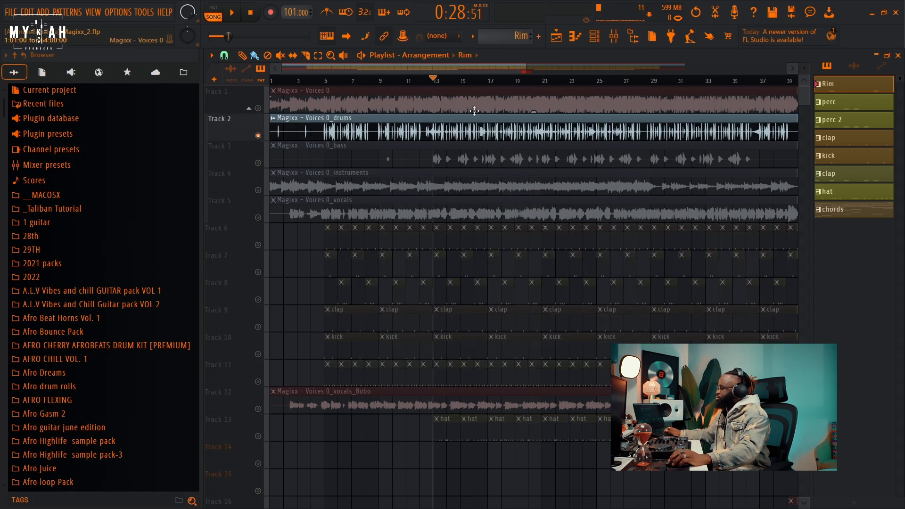
key("space")
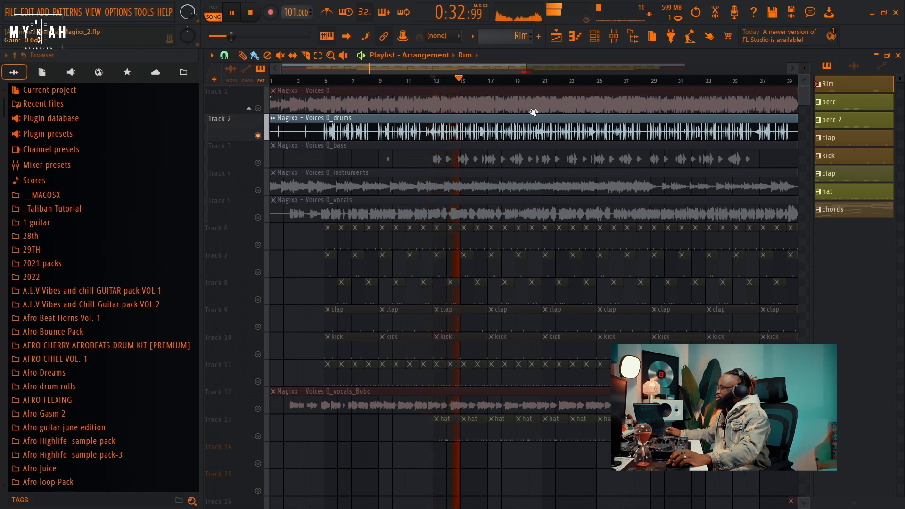
key("space")
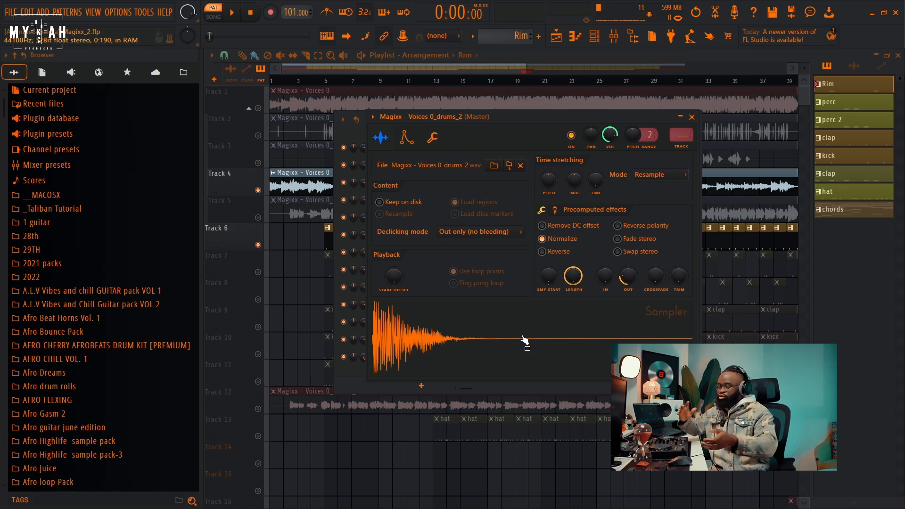
Try to save the Magixx - Voices 0_drums_2 sample as a separate wave file
right_click(524, 339)
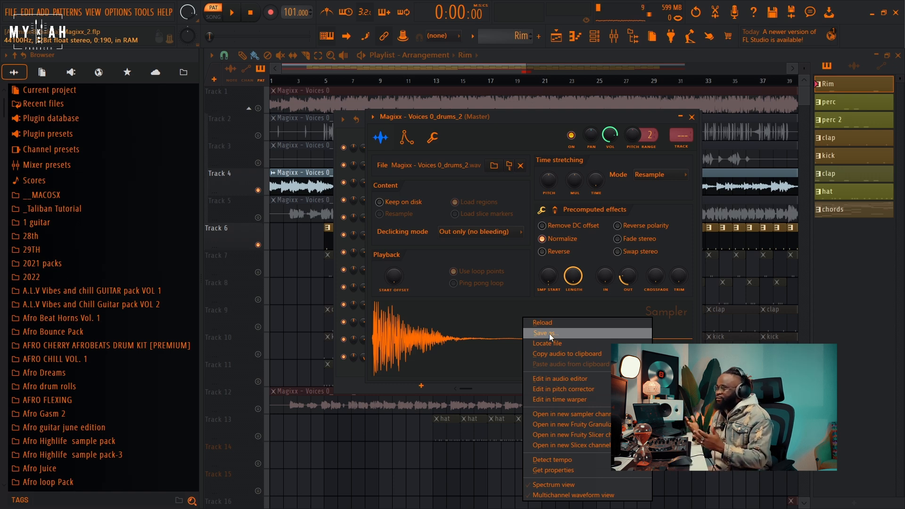
left_click(550, 333)
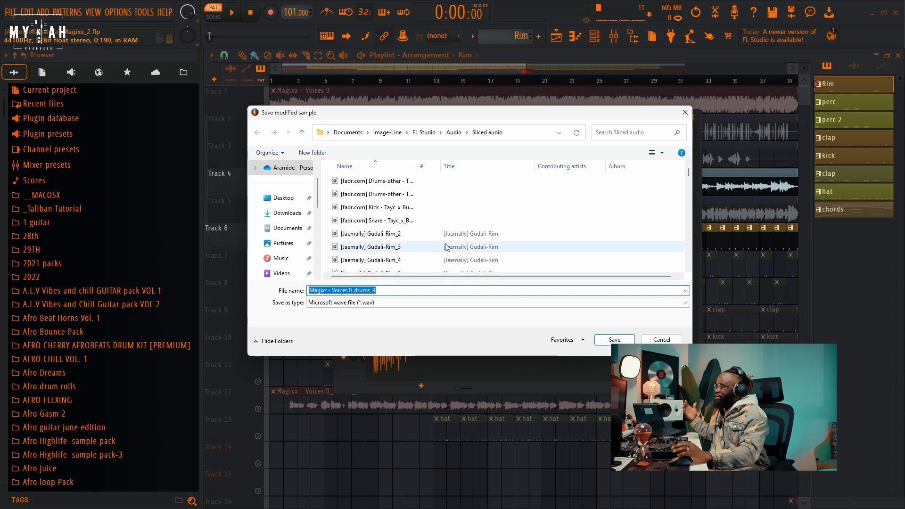
left_click(662, 340)
Look through the sample pack and drum kit folders in the Browser
scroll(103, 267, "down", 15)
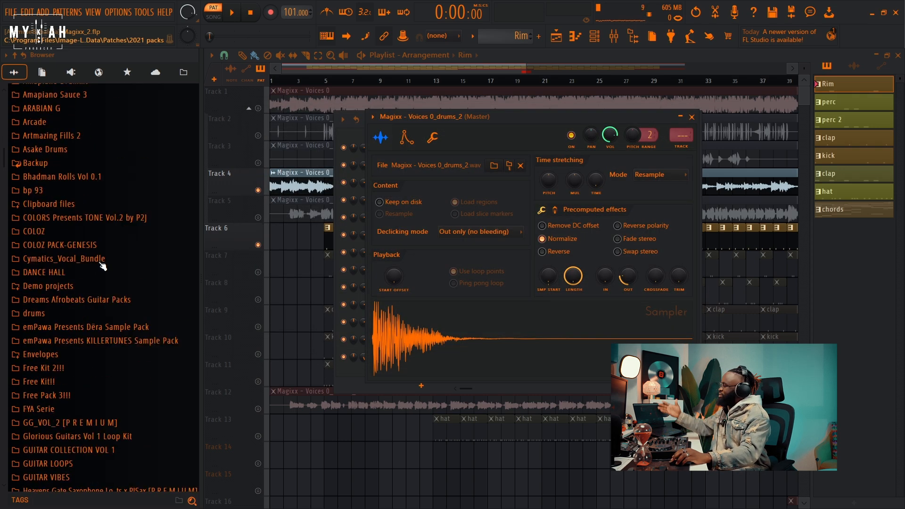
scroll(103, 267, "down", 13)
scroll(103, 266, "up", 11)
scroll(102, 266, "up", 15)
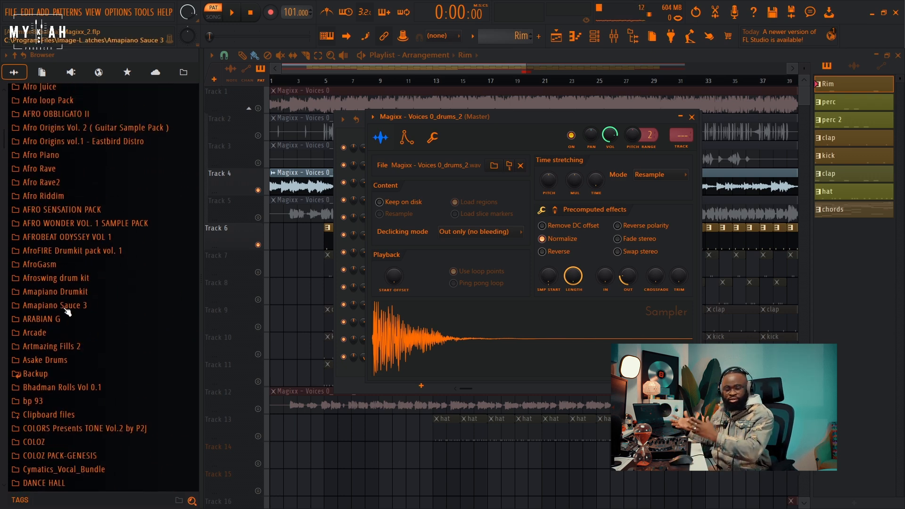
right_click(553, 316)
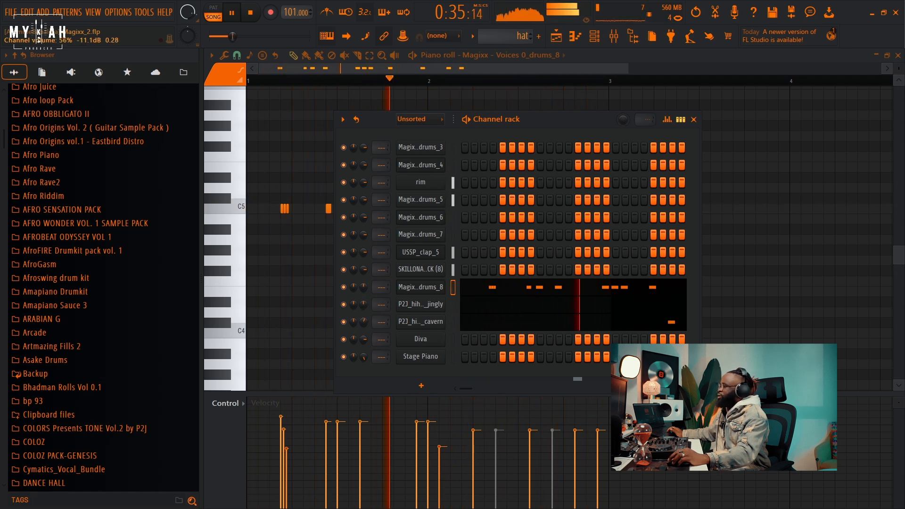
Replay the beat from bar 13 and bring the playlist back into view
key("space")
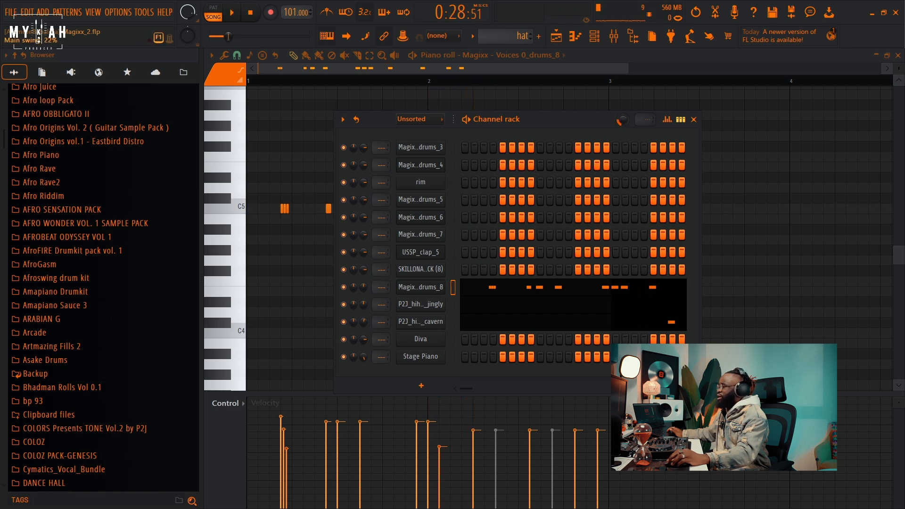
key("space")
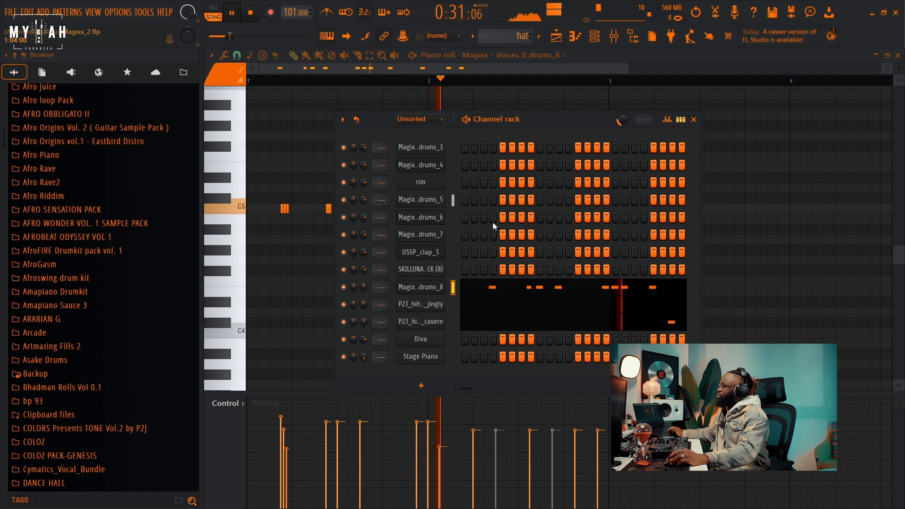
left_click(557, 37)
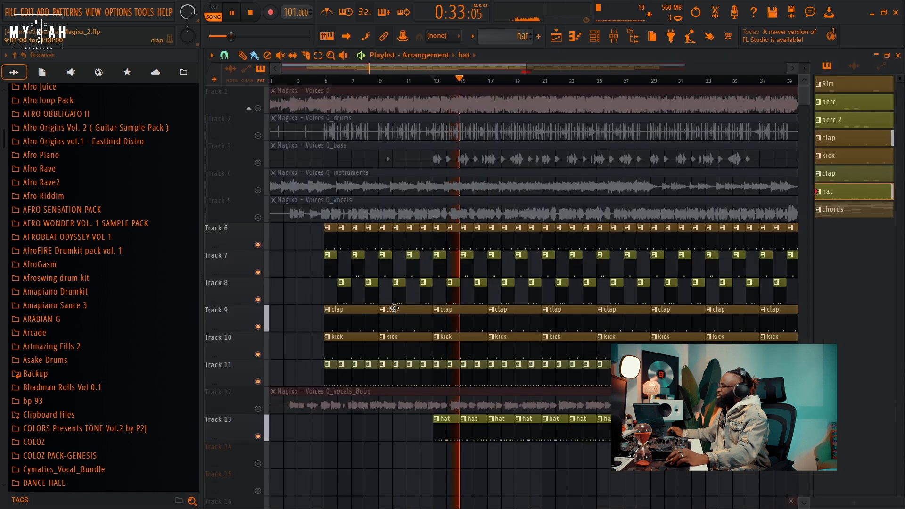
key("space")
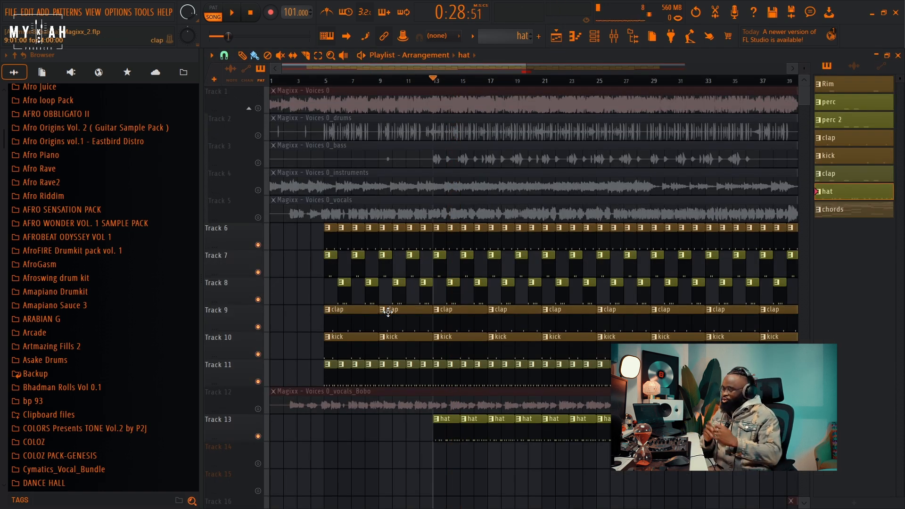
Move the playhead to bar 1, unmute the instruments stem on Track 4 and play the song from there
left_click_drag(293, 82, 259, 97)
key("space")
left_click(258, 190)
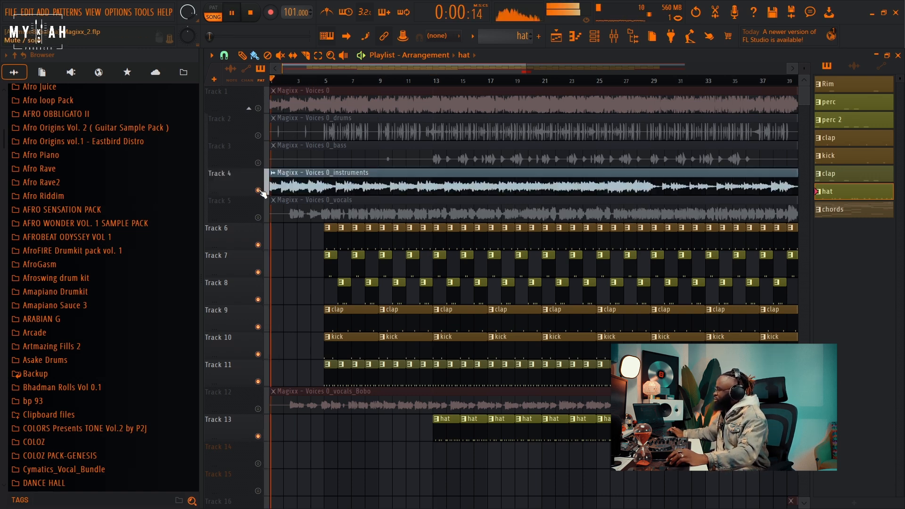
left_click_drag(526, 69, 443, 71)
key("space")
Select the Stage Piano channel in the channel rack and play it along with the song from bar 1
left_click(598, 41)
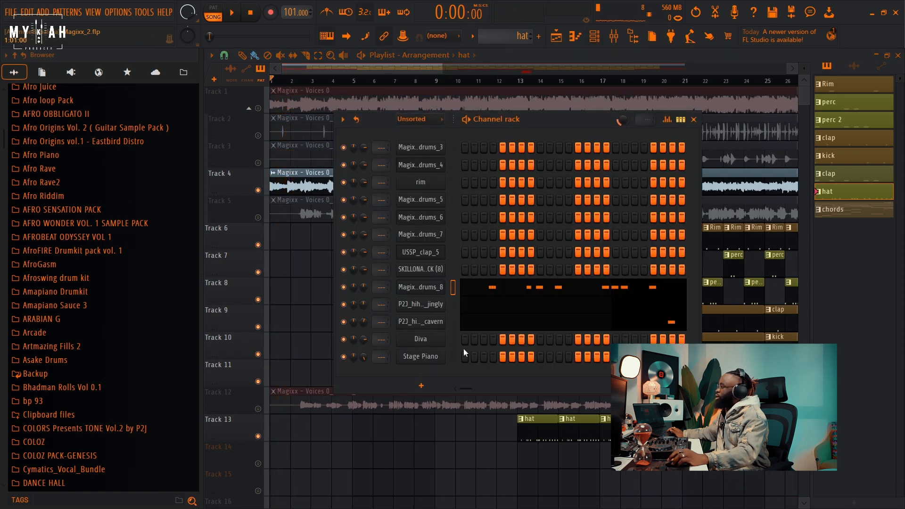
left_click(453, 357)
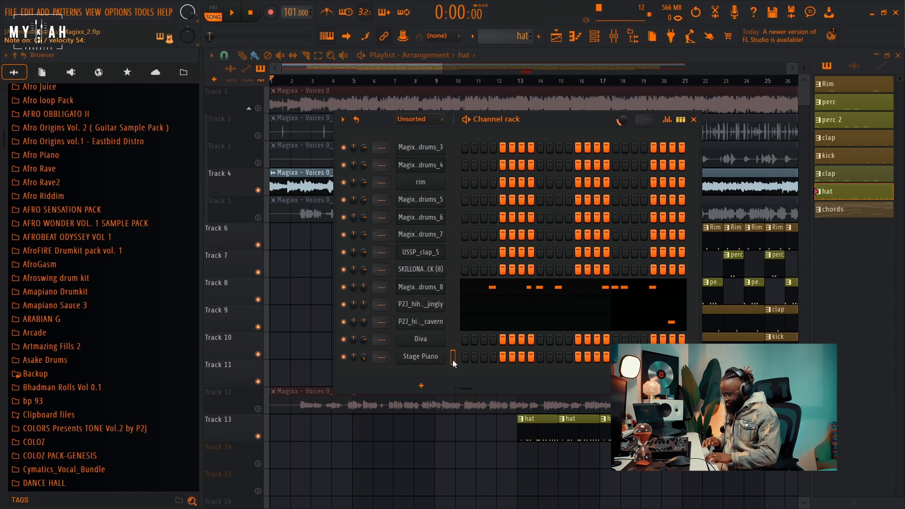
key("space")
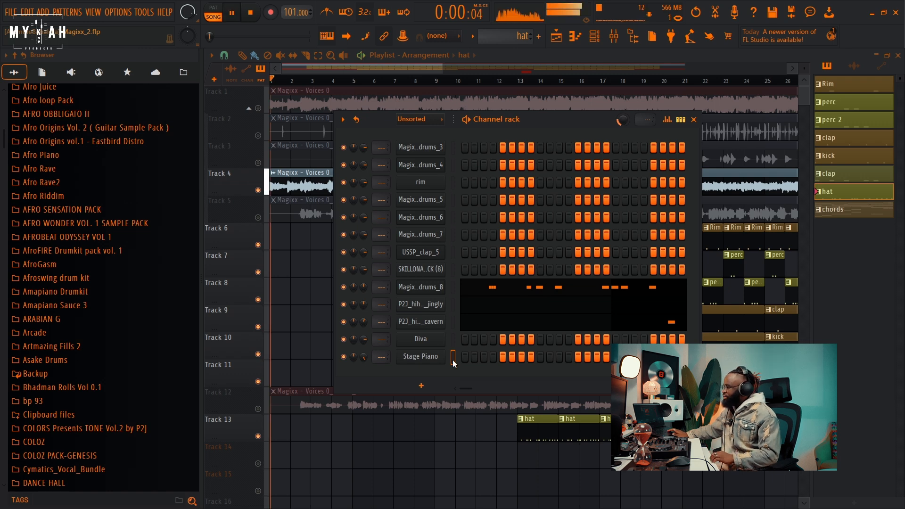
key("space")
key("space")
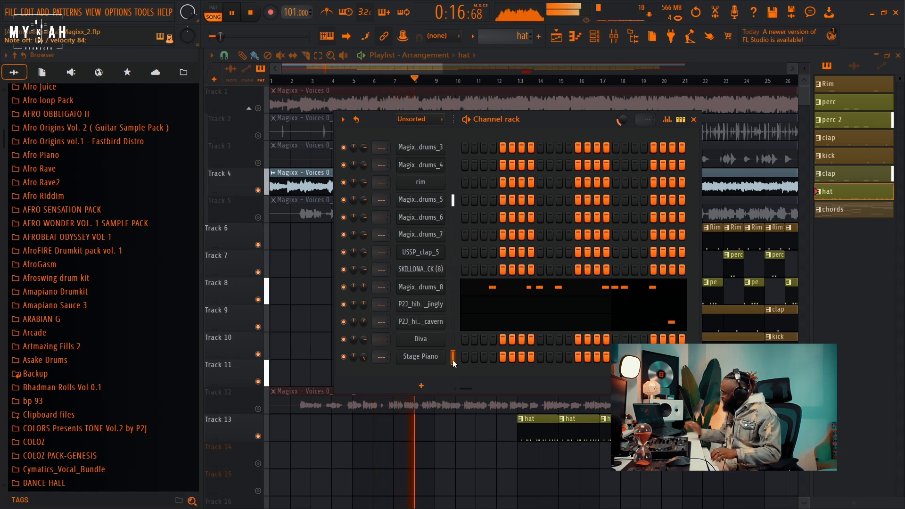
key("space")
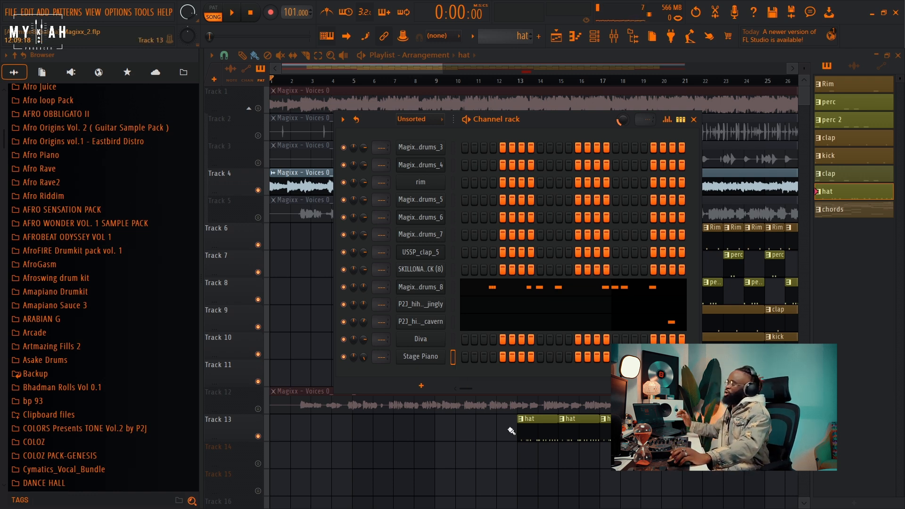
Close the channel rack and select the first four bars, from bar 1 to bar 5, on the playlist timeline
key("F6")
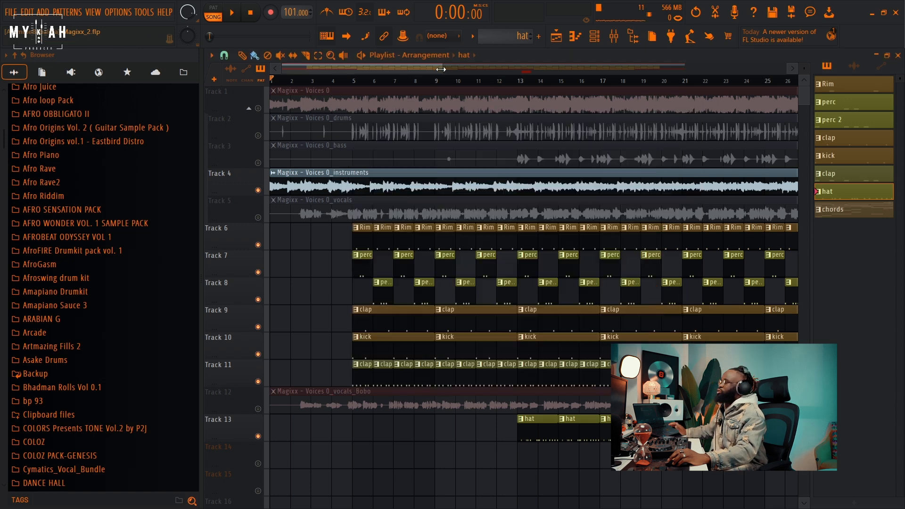
scroll(394, 82, "up", 2)
scroll(395, 82, "up", 5)
left_click_drag(273, 82, 509, 89)
Solo the Magixx - Voices 0_instruments stem on Track 4 and preview the selected bars
left_click(436, 269, "ctrl")
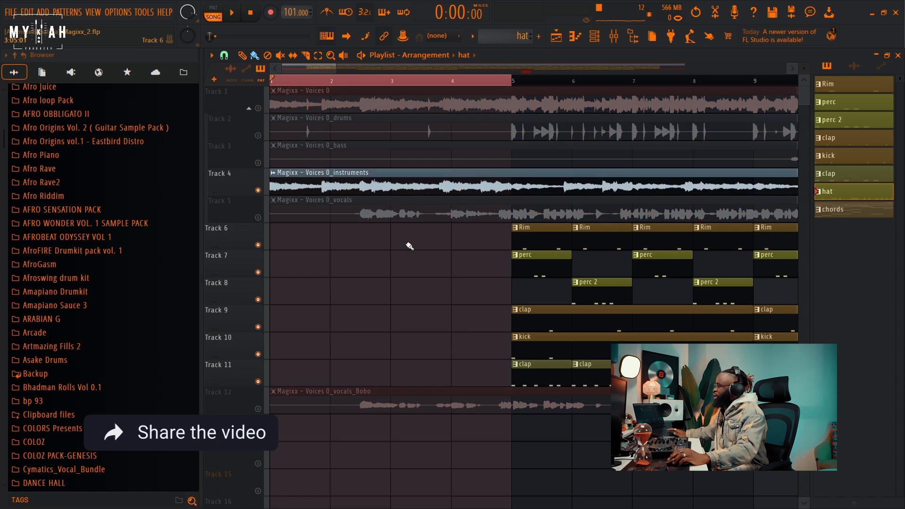
left_click(258, 190, "ctrl")
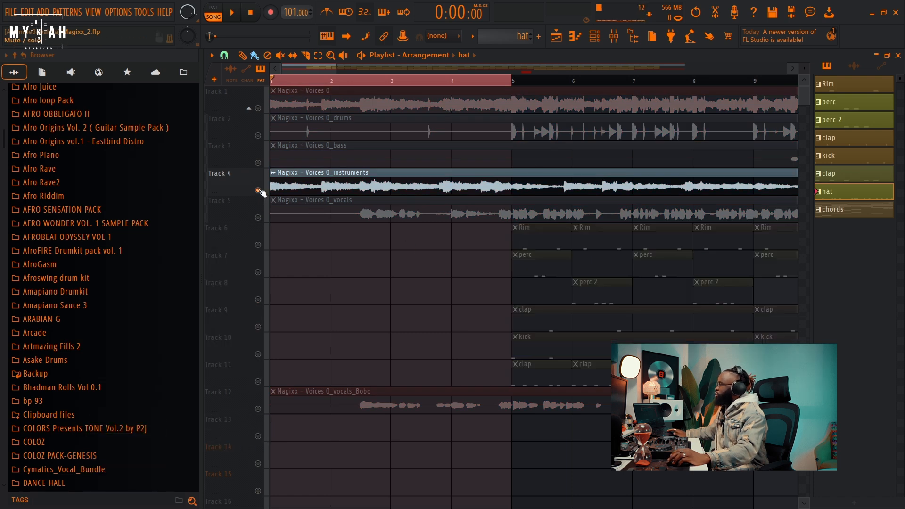
key("space")
key("space")
View the export formats available for rendering the selected section
left_click(10, 11)
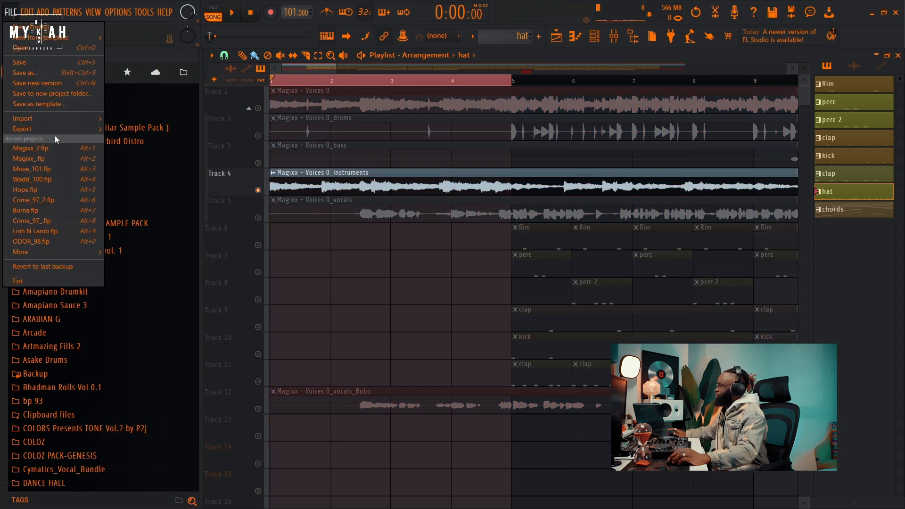
mouse_move(64, 136)
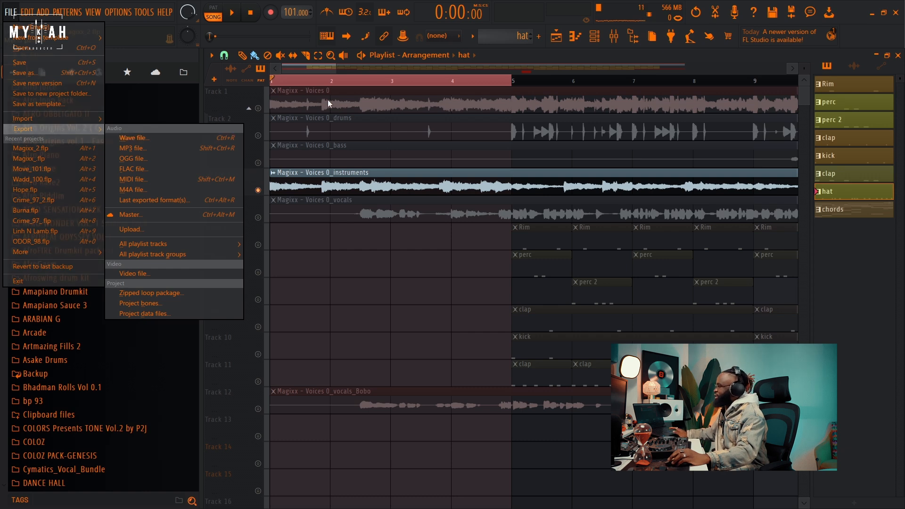
left_click(322, 74)
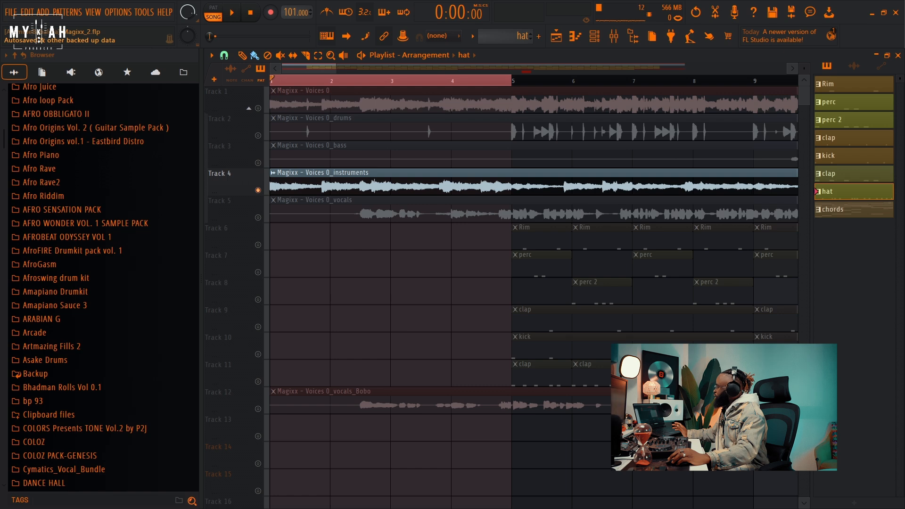
Switch to the web browser, open Samplab's Audio to MIDI page and convert the instruments audio to MIDI in harmonic mode
key("alt+Tab")
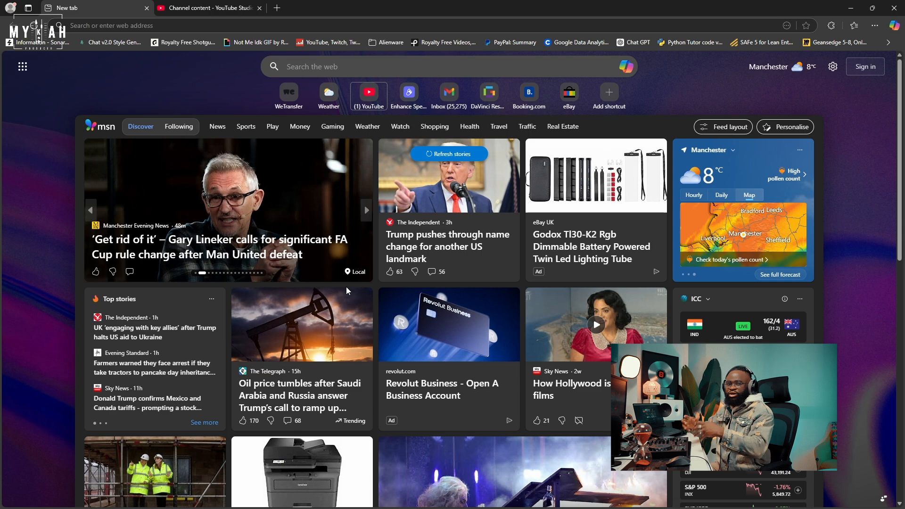
left_click(411, 29)
type("a")
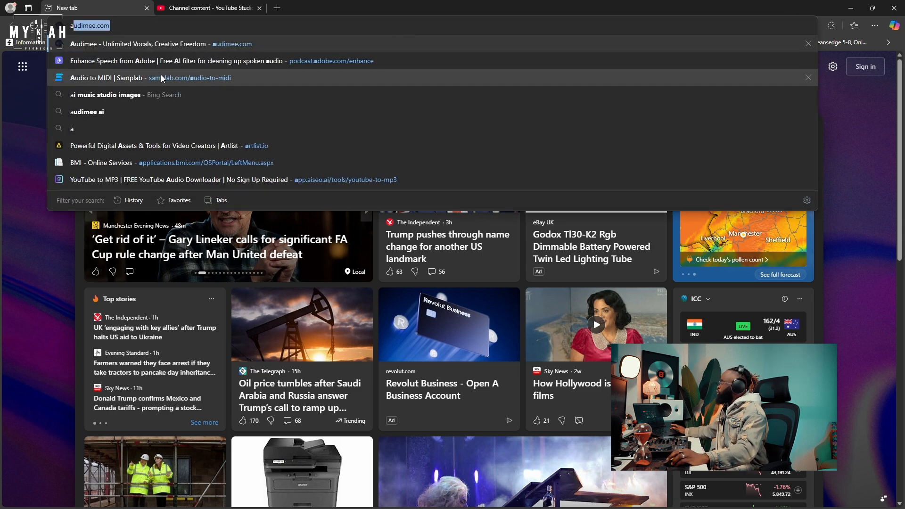
left_click(142, 81)
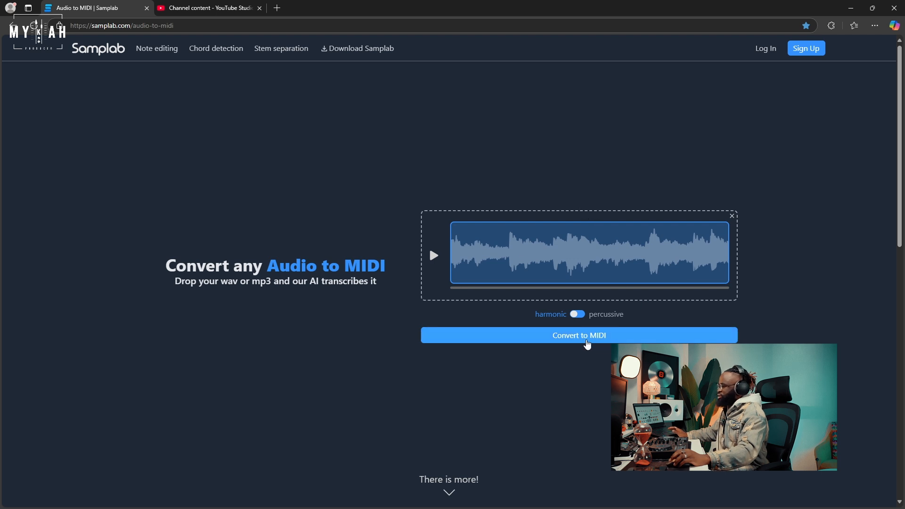
left_click(589, 336)
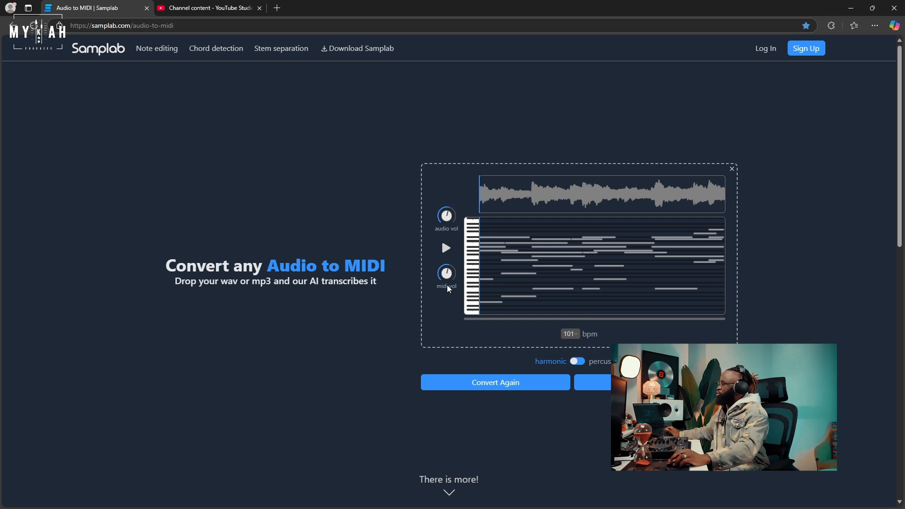
Preview the converted MIDI with the original audio's volume turned all the way down, and download the MIDI file
left_click_drag(445, 222, 446, 261)
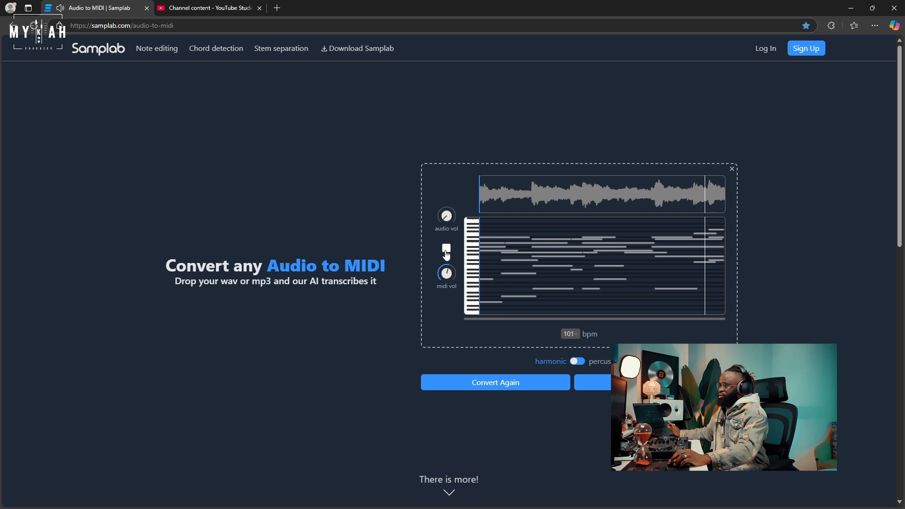
left_click(445, 251)
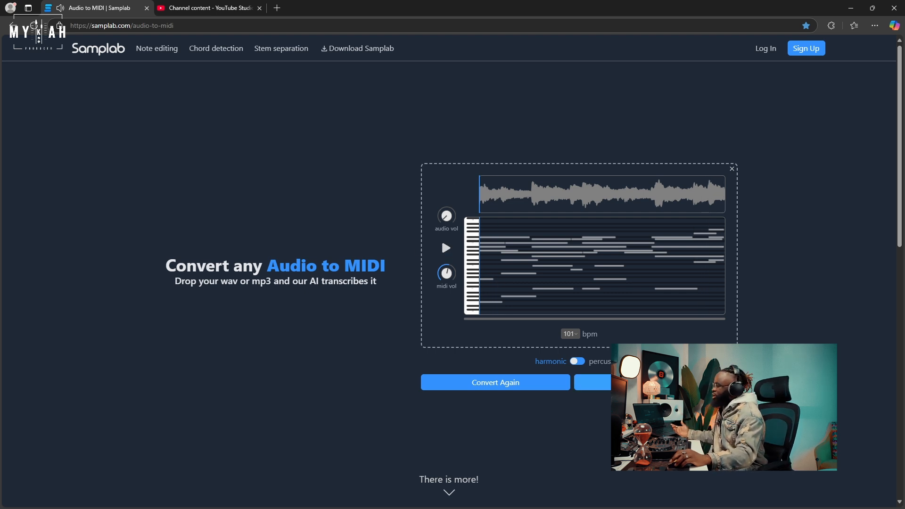
left_click(649, 382)
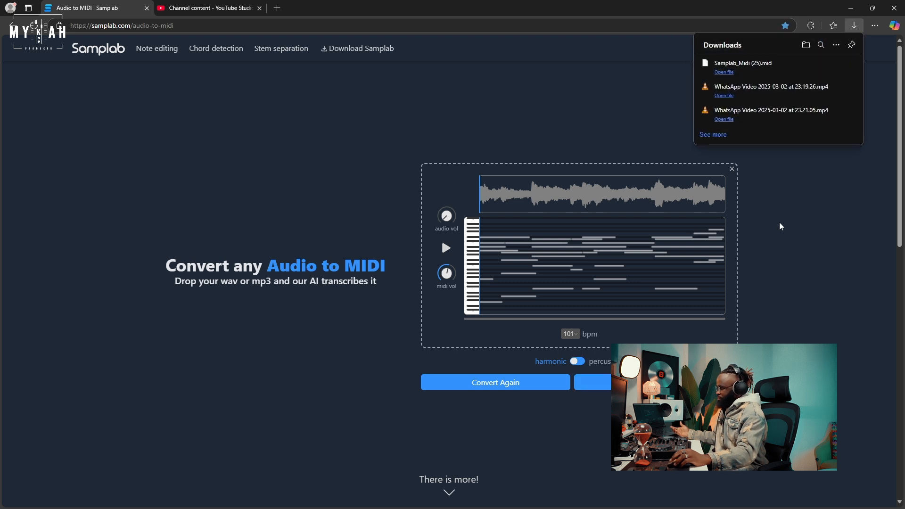
Bring the downloaded Samplab_Midi (25).mid into FL Studio and load its notes onto the Diva channel
left_click_drag(758, 72, 561, 151)
key("alt+Tab")
left_click_drag(524, 240, 436, 359)
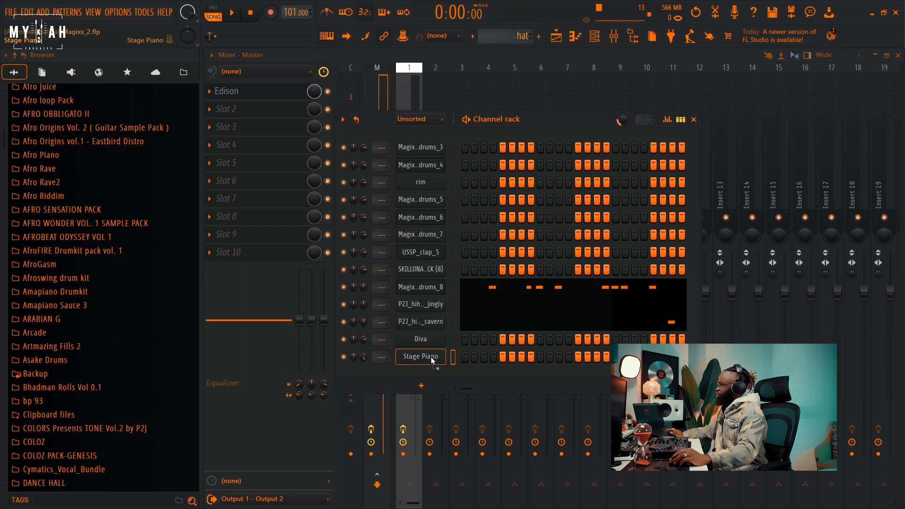
left_click_drag(433, 361, 439, 345)
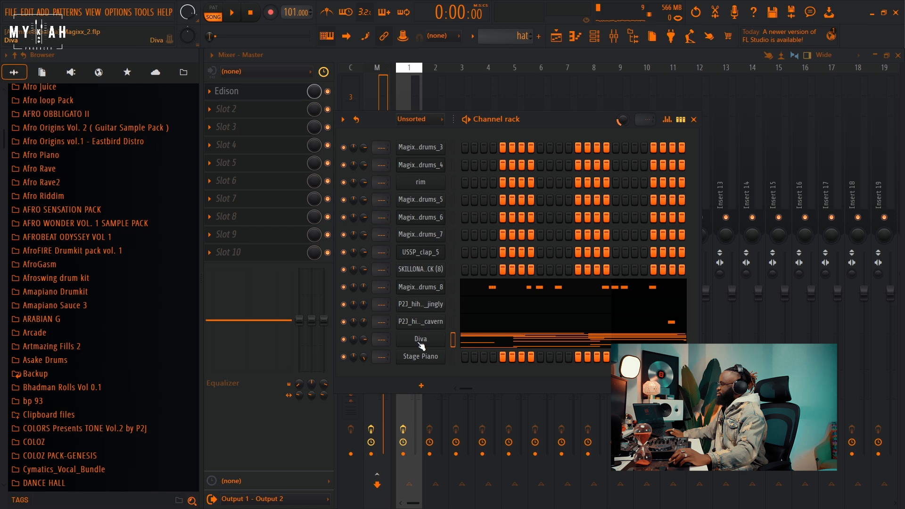
Move the imported Diva notes out of the hat pattern into a new pattern named "chords"
right_click(429, 345)
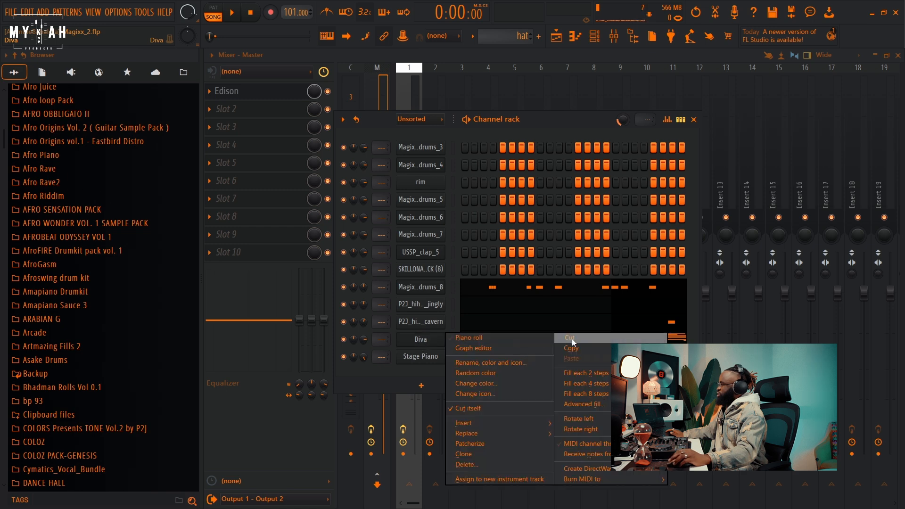
left_click(469, 347)
left_click(487, 34)
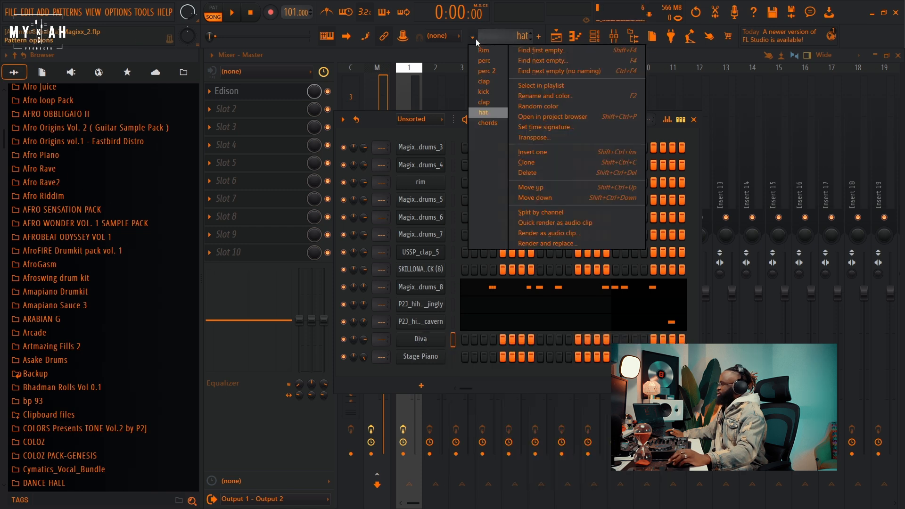
left_click(540, 51)
type("ch")
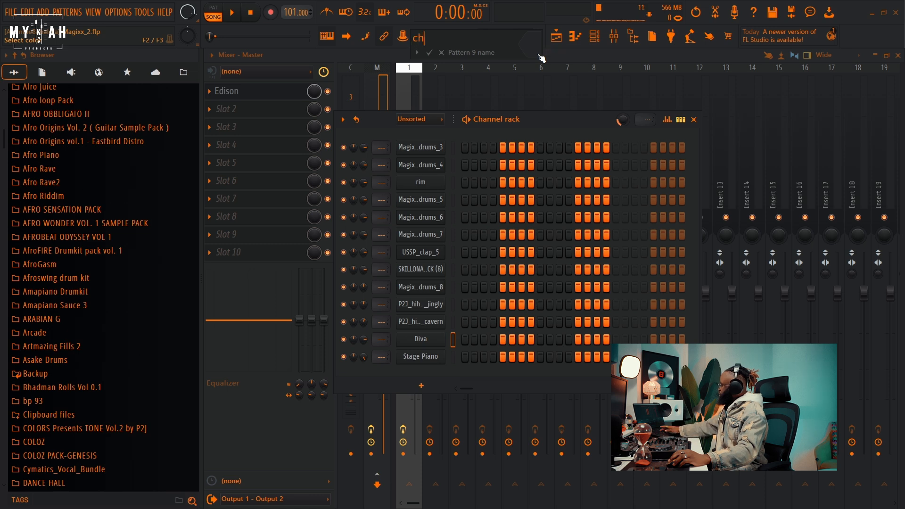
type("ords")
key("Return")
Play the chords pattern and examine its notes across all four bars in Diva's piano roll
key("space")
left_click(475, 336)
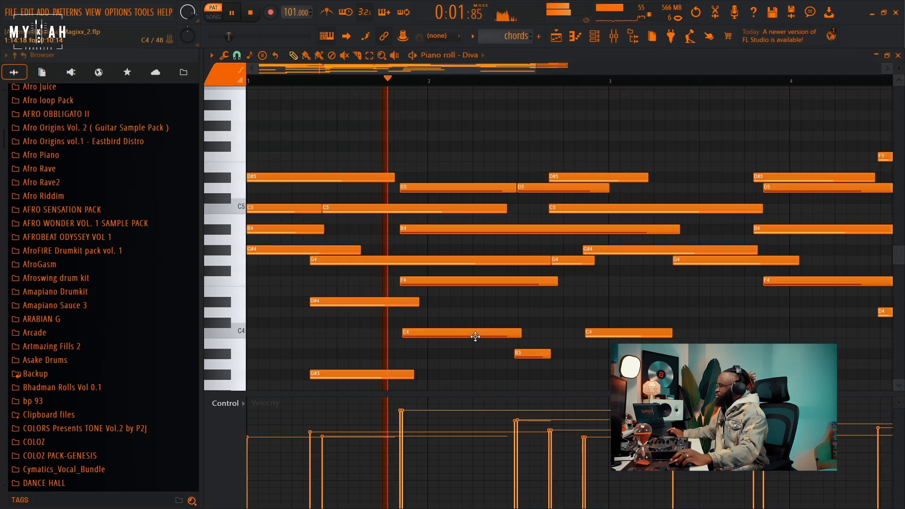
scroll(460, 85, "down", 3)
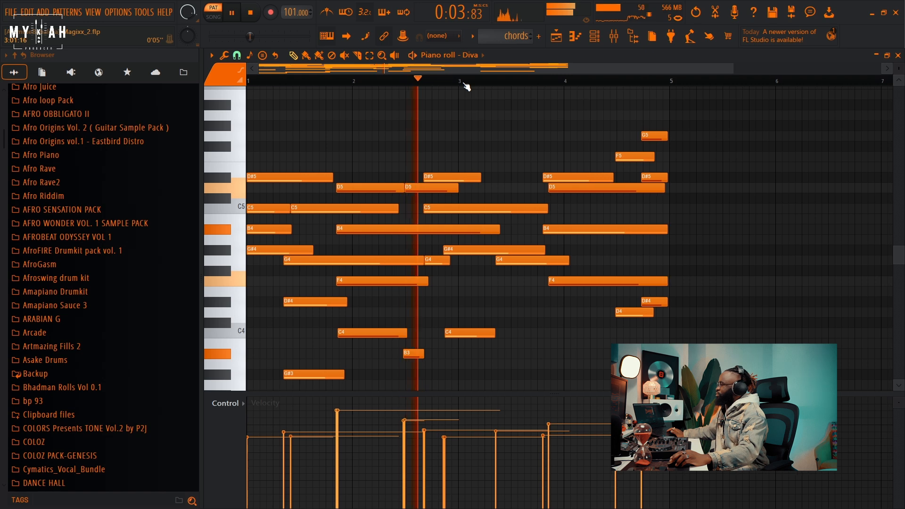
scroll(467, 86, "down", 2)
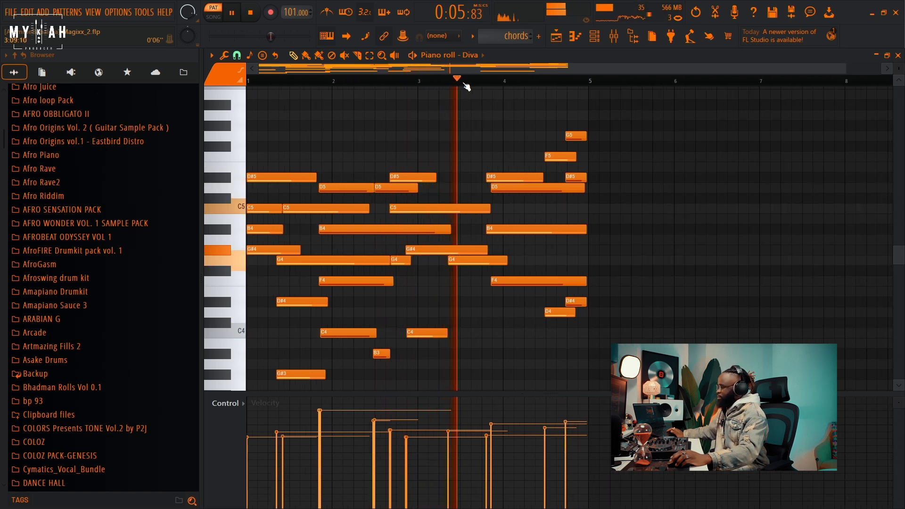
scroll(467, 86, "down", 1)
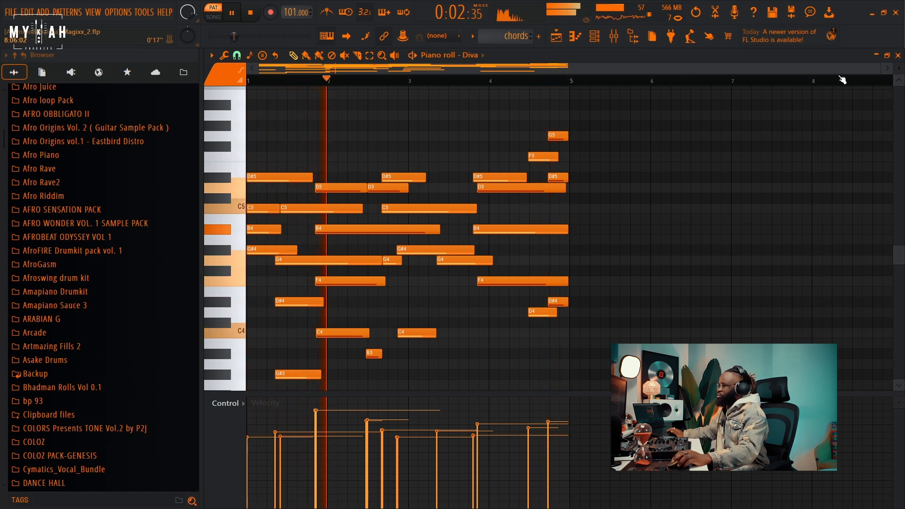
key("space")
Quantize the Diva chord notes in the piano roll to the grid
scroll(566, 89, "up", 4)
scroll(509, 95, "up", 3)
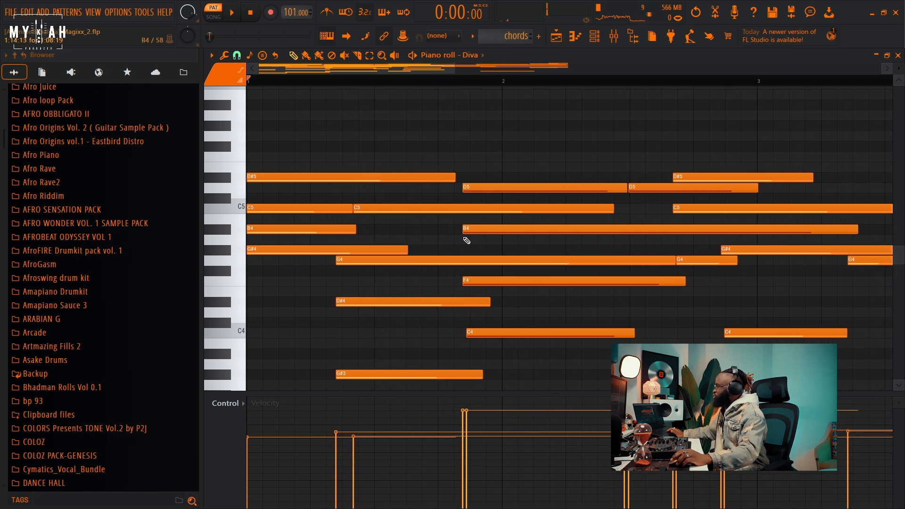
scroll(487, 293, "down", 5)
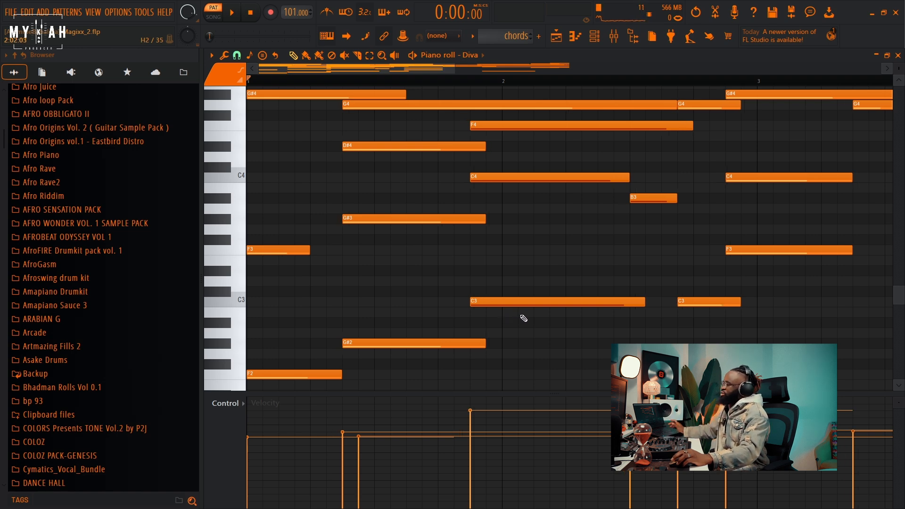
scroll(499, 299, "up", 2)
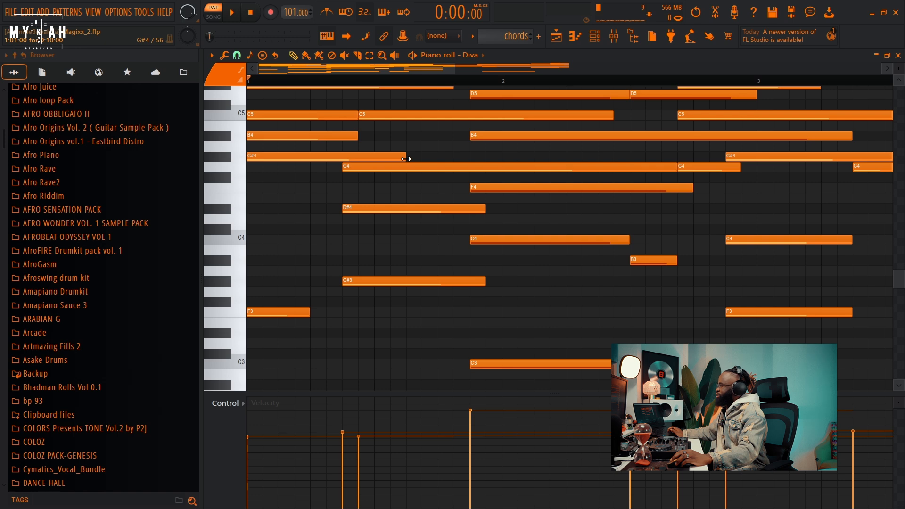
Shorten the first chord's G#4, B4, C5 and D#5 notes to end where the second chord starts, checking by playback
key("space")
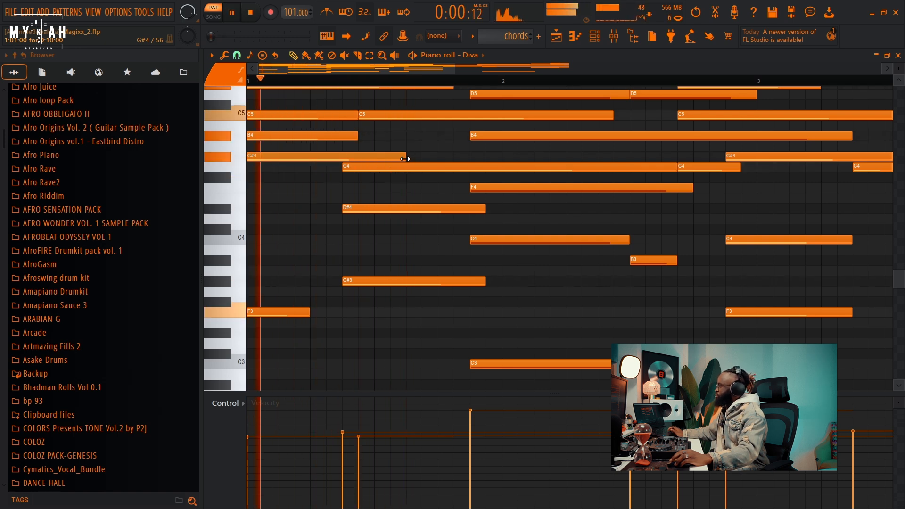
left_click_drag(405, 159, 343, 159)
scroll(366, 153, "up", 2)
left_click_drag(455, 148, 338, 178)
key("space")
key("space")
key("space")
key("space")
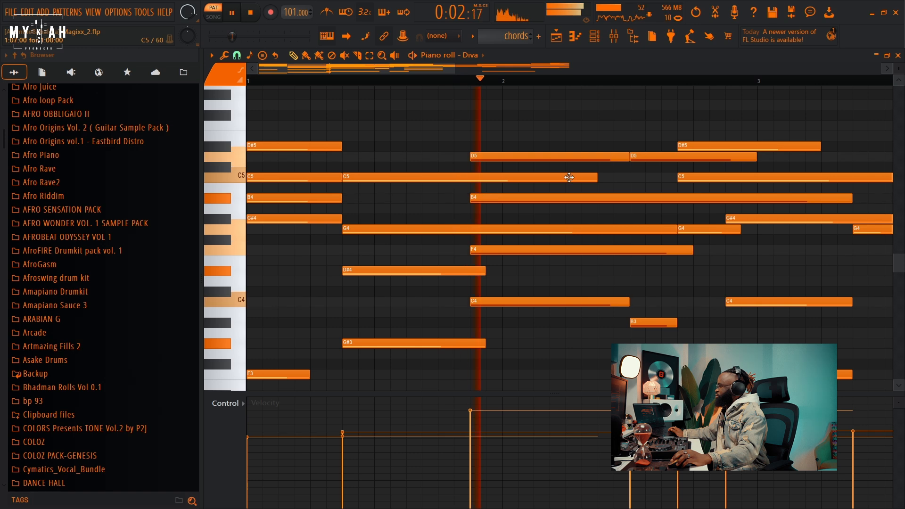
Shorten the second chord's C5 note to end where the third chord starts, and play the pattern through
left_click_drag(570, 178, 467, 187)
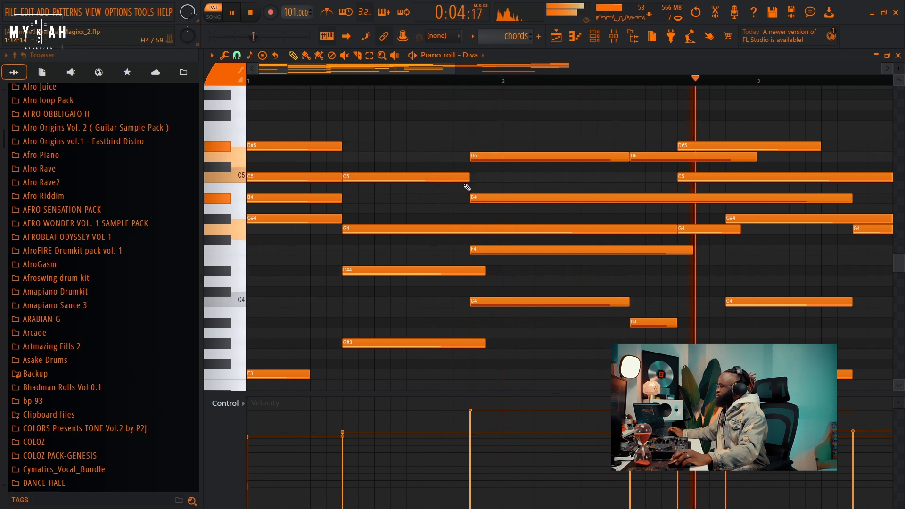
scroll(558, 85, "down", 3)
scroll(558, 85, "down", 1)
scroll(558, 85, "down", 1)
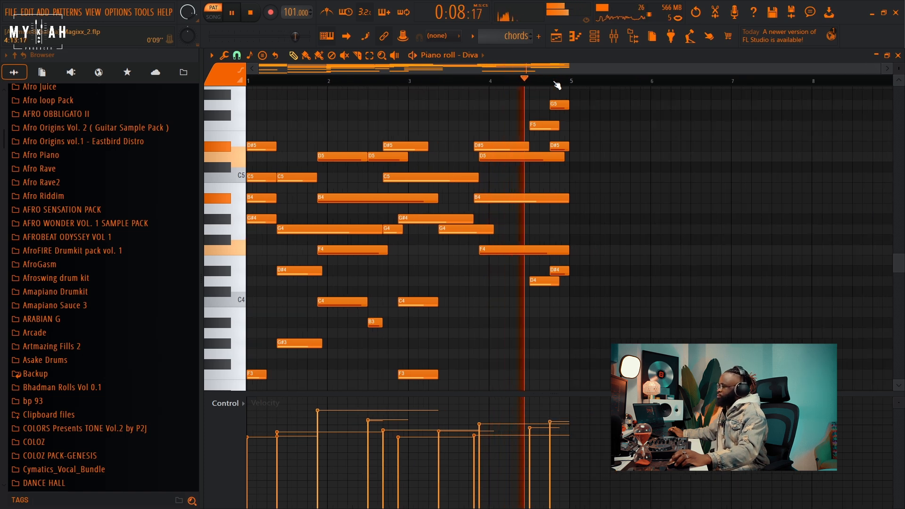
key("space")
scroll(464, 325, "down", 3)
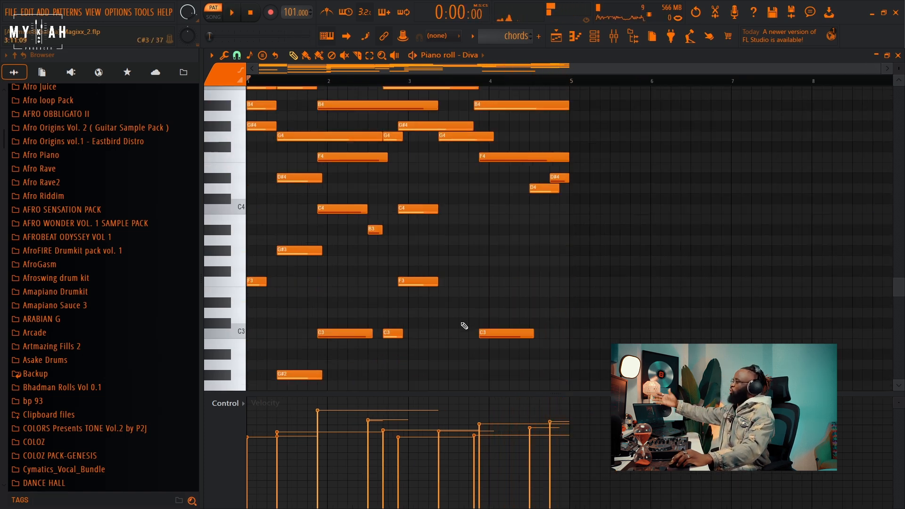
scroll(464, 325, "down", 4)
scroll(464, 325, "up", 7)
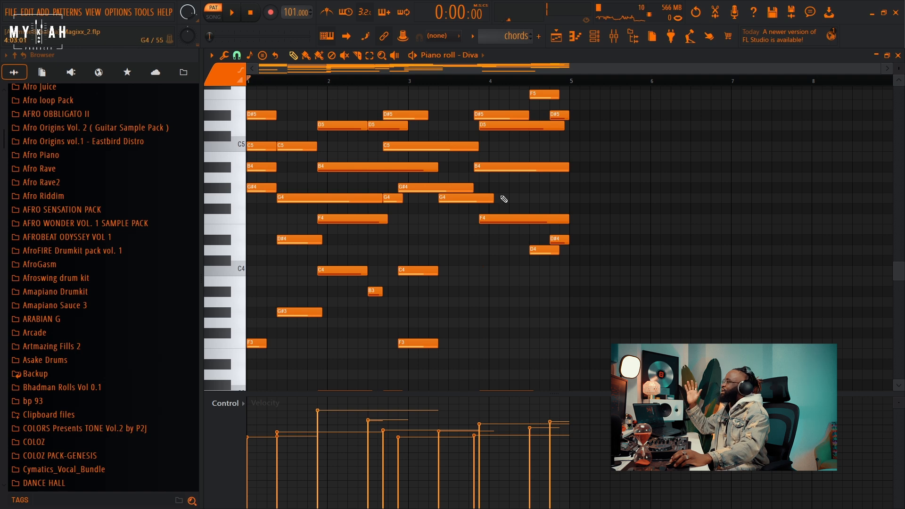
key("F5")
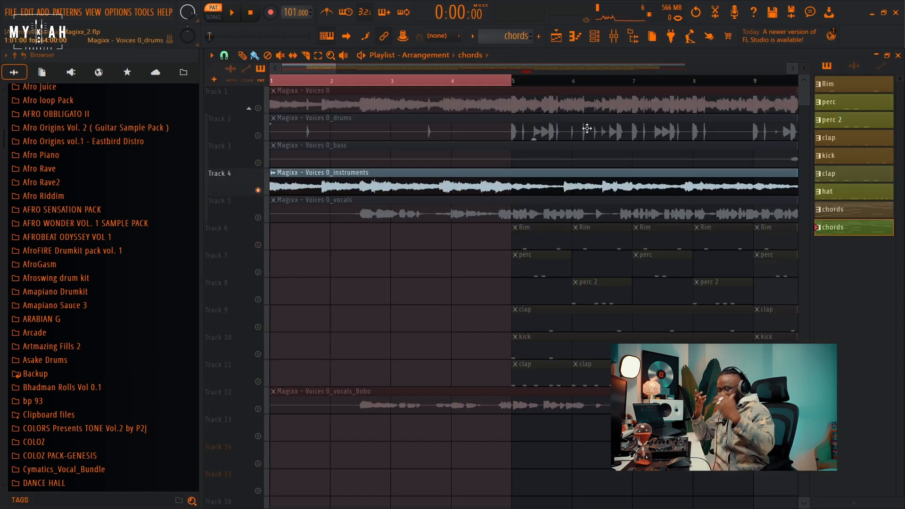
key("F7")
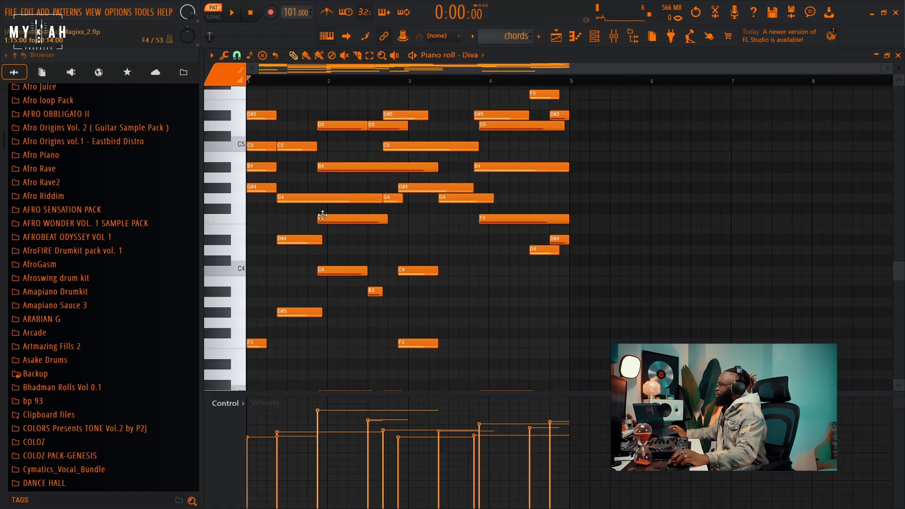
Raise the first chord's B4 note by one octave and play the pattern to hear it
left_click(370, 56)
left_click(262, 230)
key("ctrl+Up")
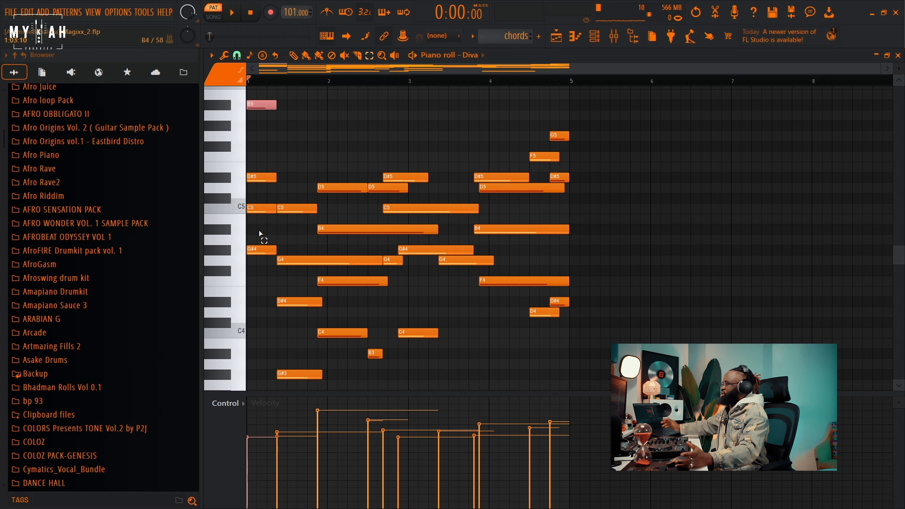
key("space")
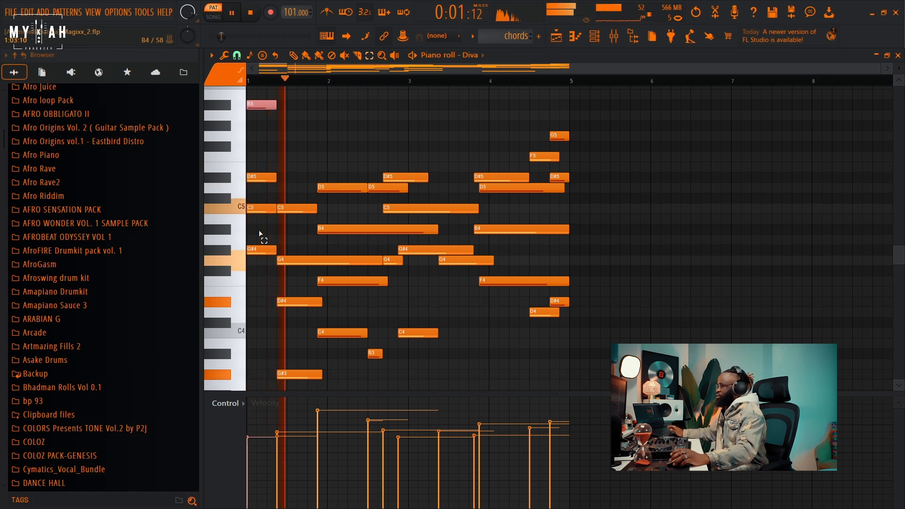
key("space")
Raise the second chord's D#4 note by one octave and play back the change
left_click(292, 301)
key("ctrl+Up")
key("space")
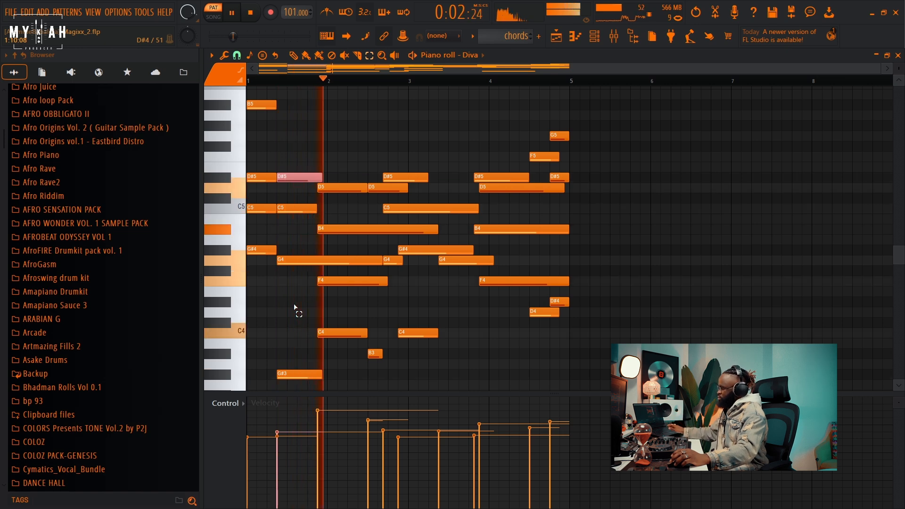
key("space")
Raise the third chord's F4 note by one octave and listen to the whole progression
left_click(338, 281)
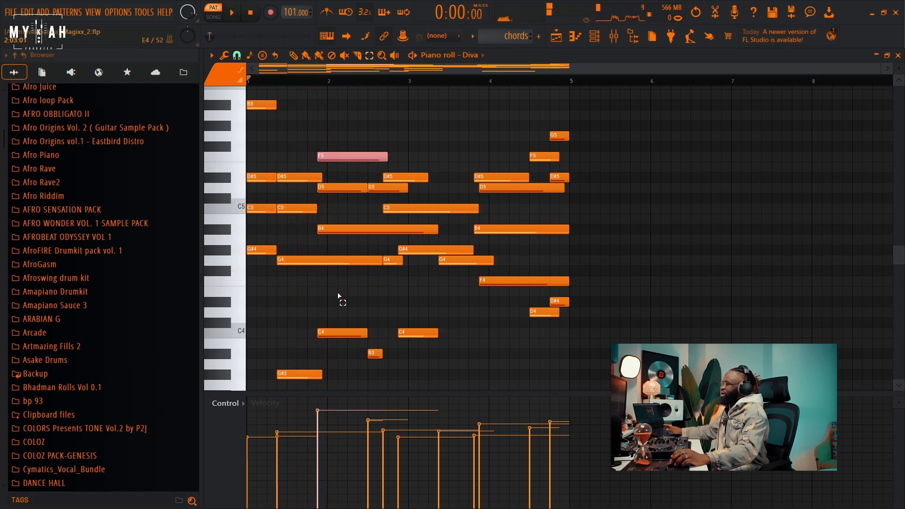
key("ctrl+Up")
key("space")
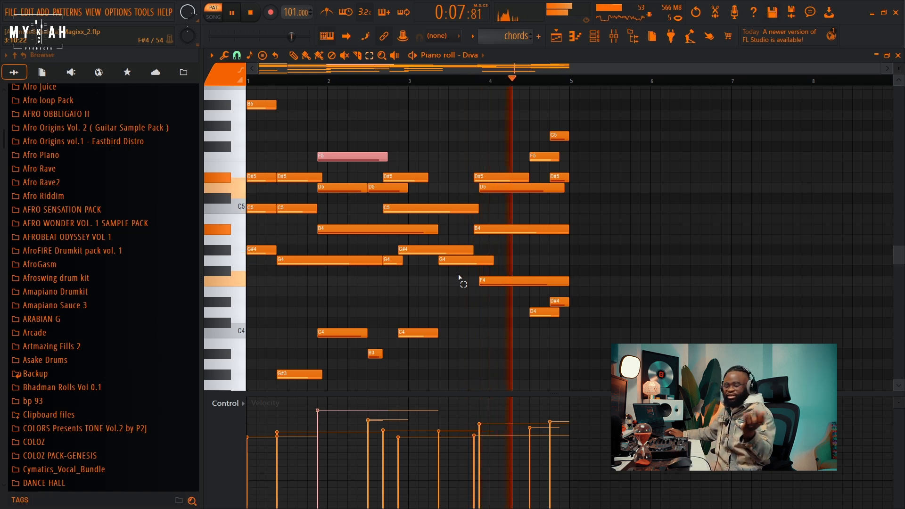
key("space")
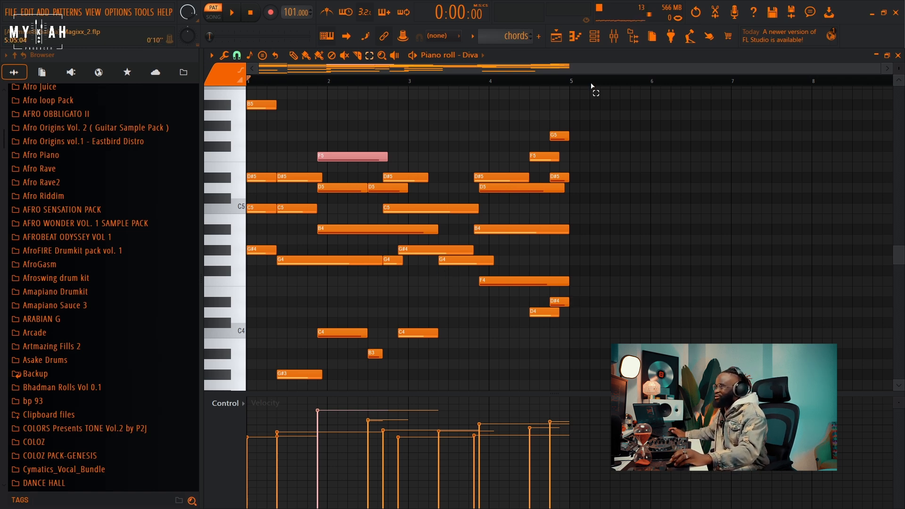
Return to the playlist and play the arrangement from bar 5 with the stems muted and the drum patterns and Track 14 chords active
left_click(557, 38)
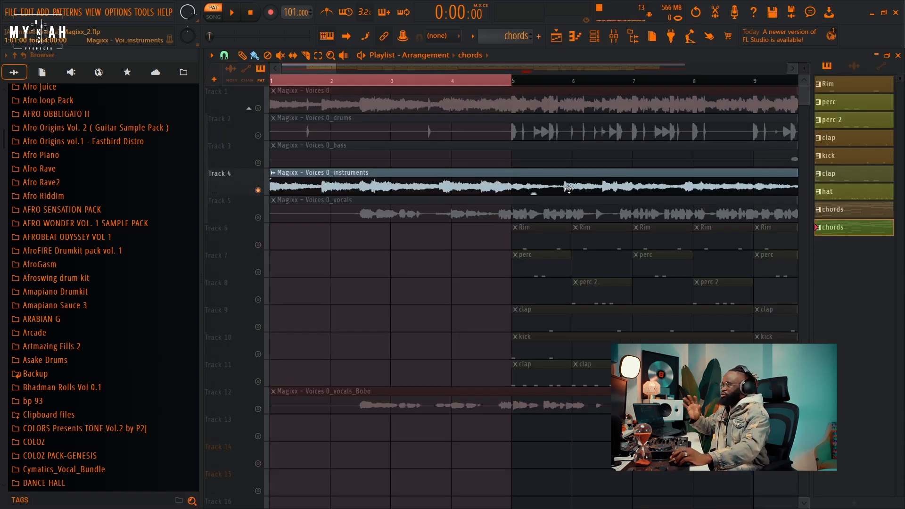
scroll(518, 87, "down", 3)
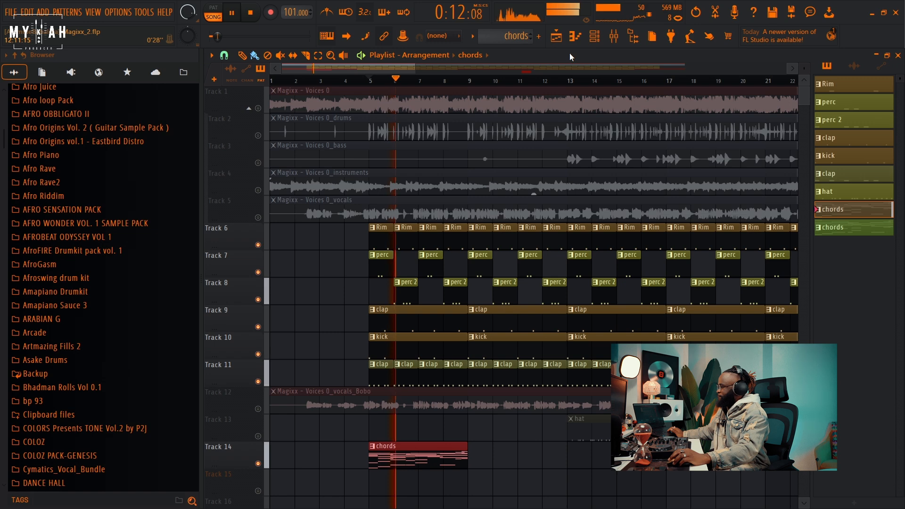
Transpose the chords pattern's notes down one octave in the piano roll, play the result, and return to the playlist
double_click(409, 455)
key("space")
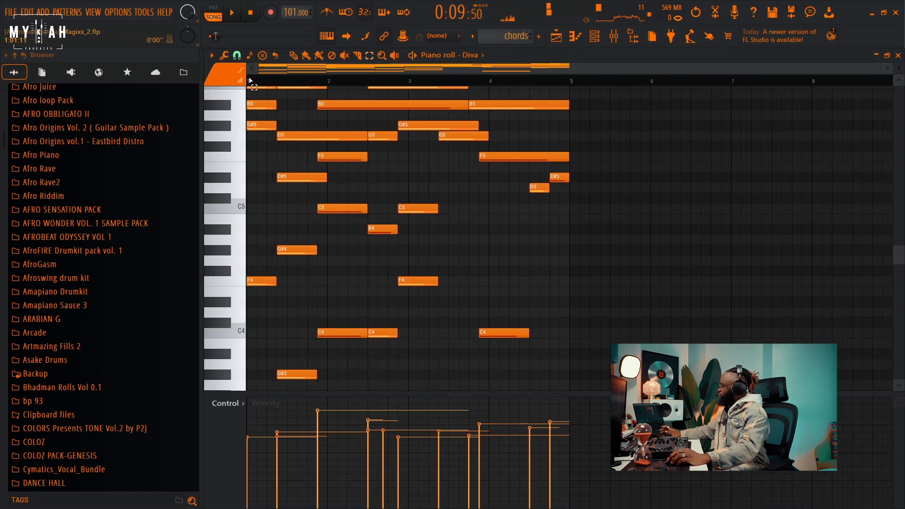
key("space")
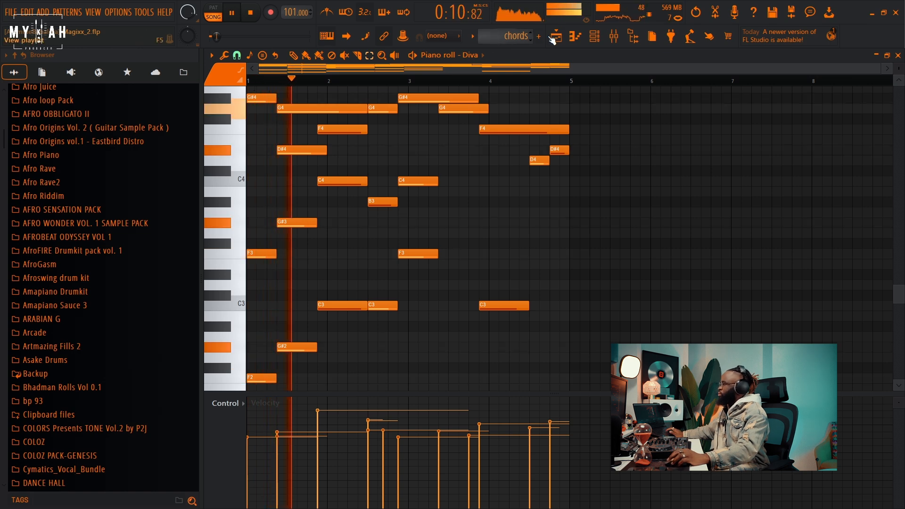
key("F5")
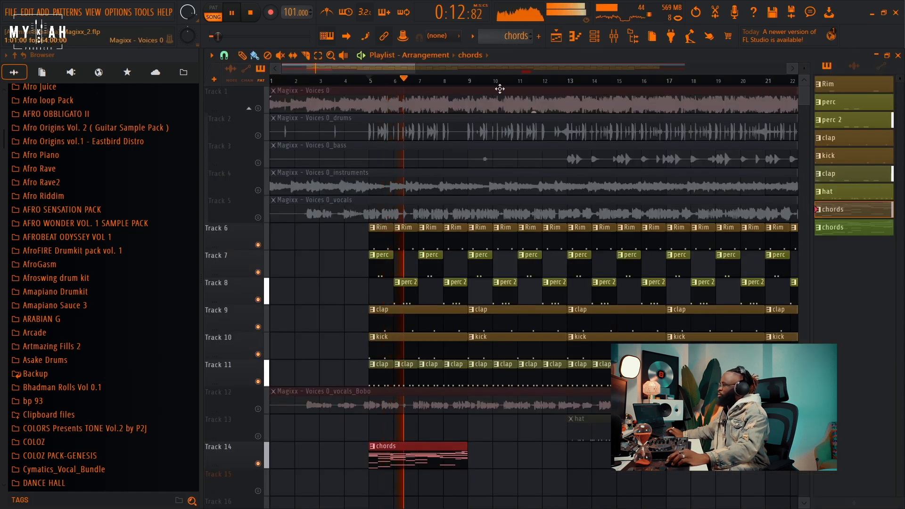
Unmute the Magixx vocals_Bobo clip on Track 12 and lower its gain to about -12 dB
scroll(505, 85, "down", 3)
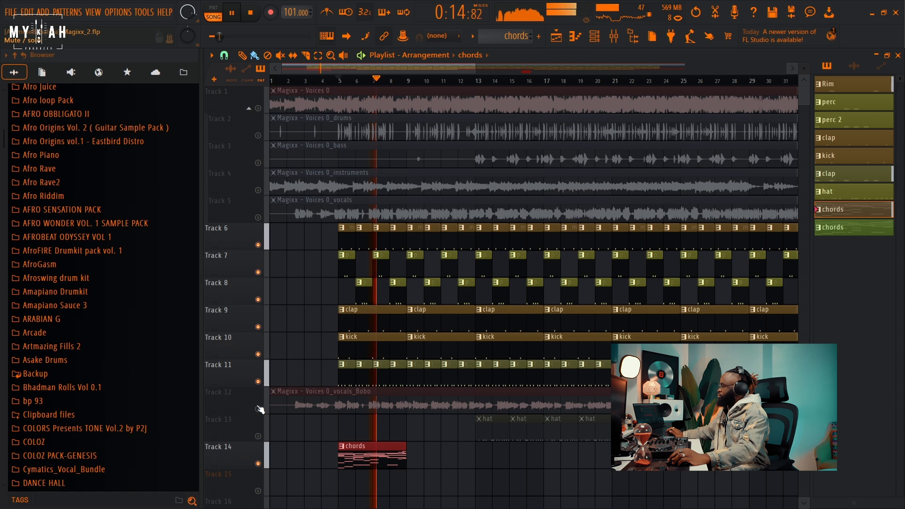
left_click(258, 409)
left_click_drag(534, 413, 534, 432)
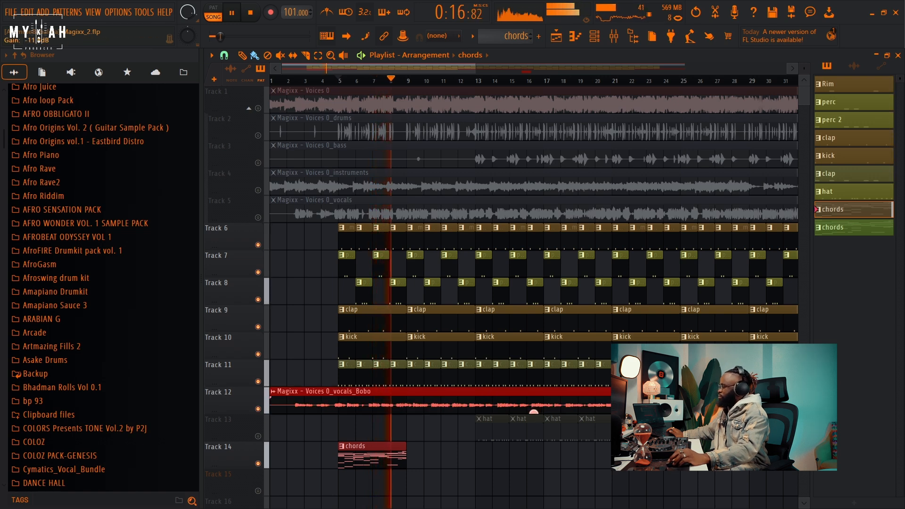
Repeat the chords clip along Track 14 from bar 9 to the end of the song, with the Track 13 hats unmuted
left_click(416, 464)
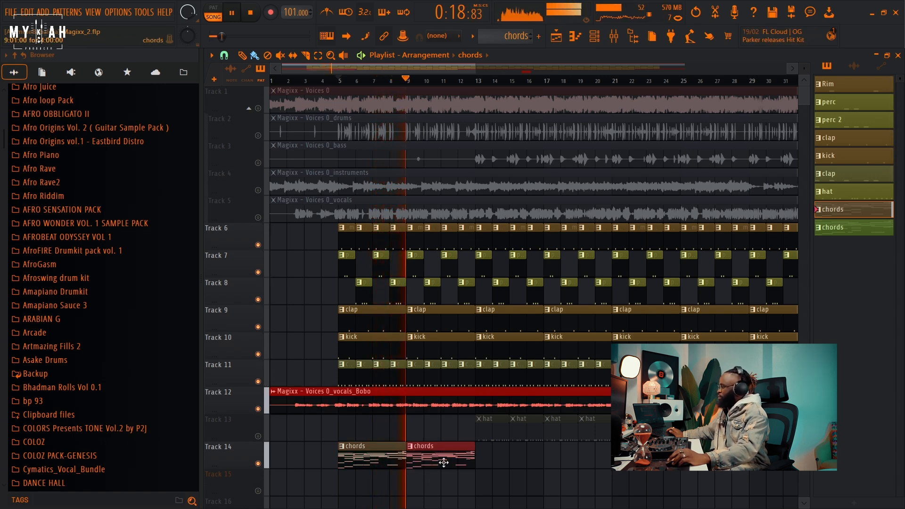
left_click(483, 466)
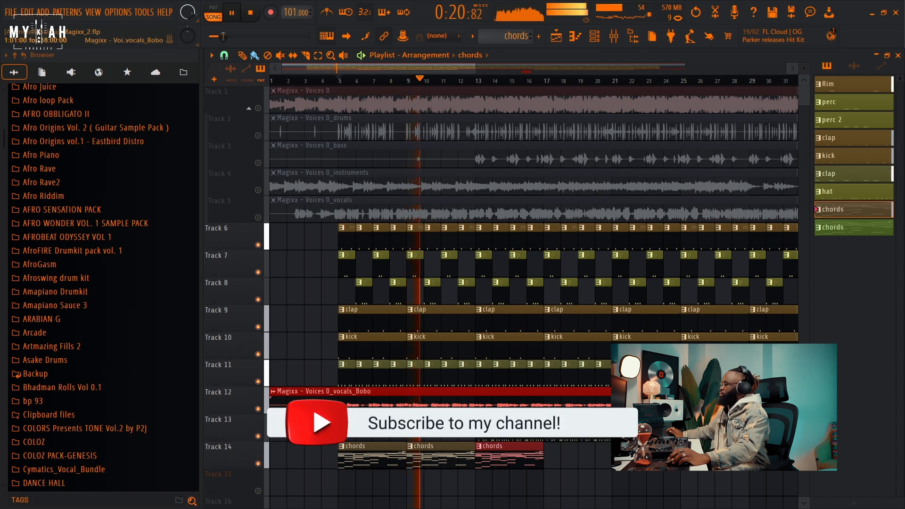
scroll(562, 88, "down", 3)
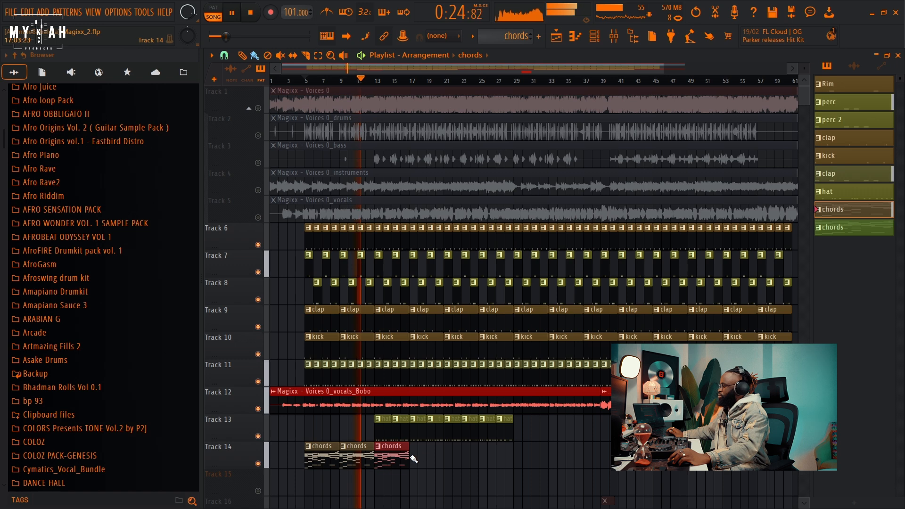
left_click_drag(414, 461, 613, 461)
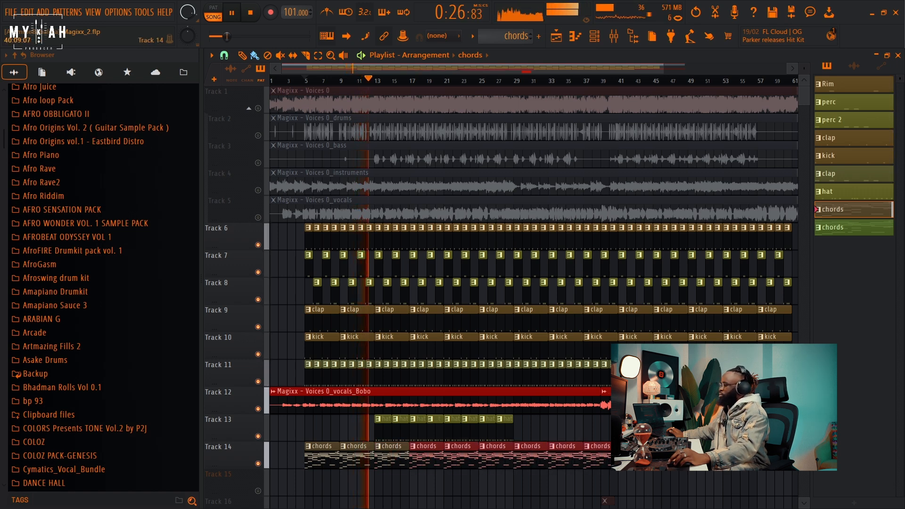
scroll(610, 88, "down", 3)
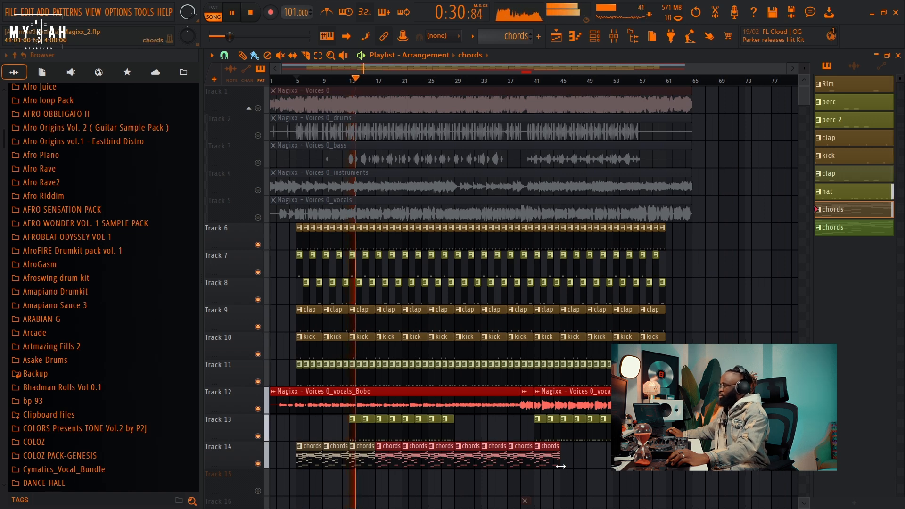
left_click_drag(565, 469, 613, 467)
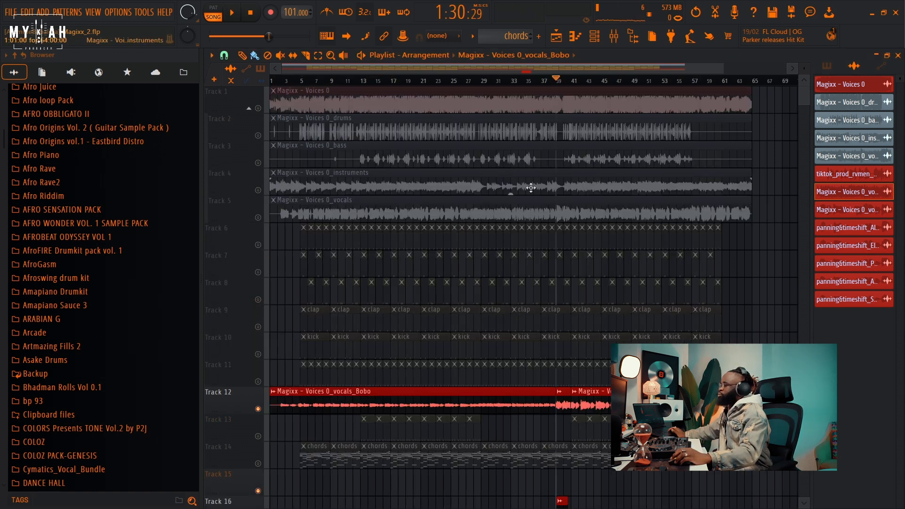
Solo the bass stem on Track 3 and play it from bar 13
left_click(258, 164)
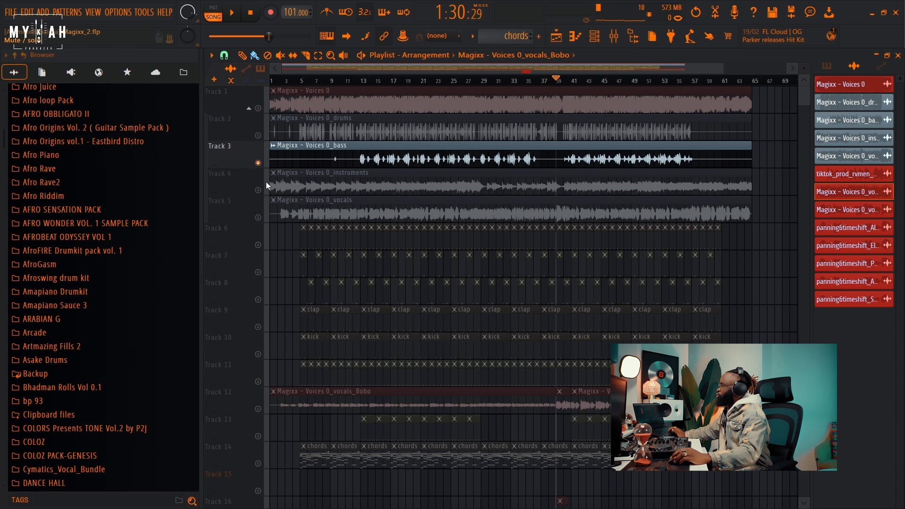
scroll(361, 83, "up", 6)
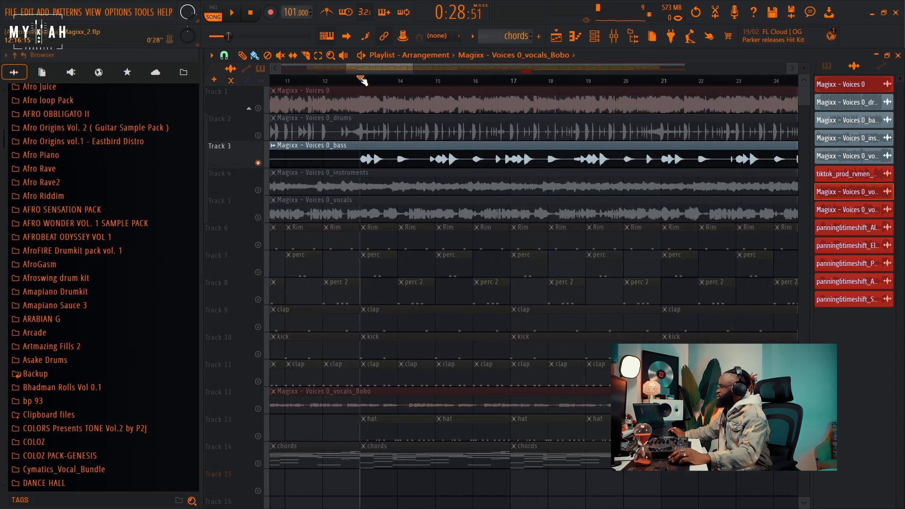
key("space")
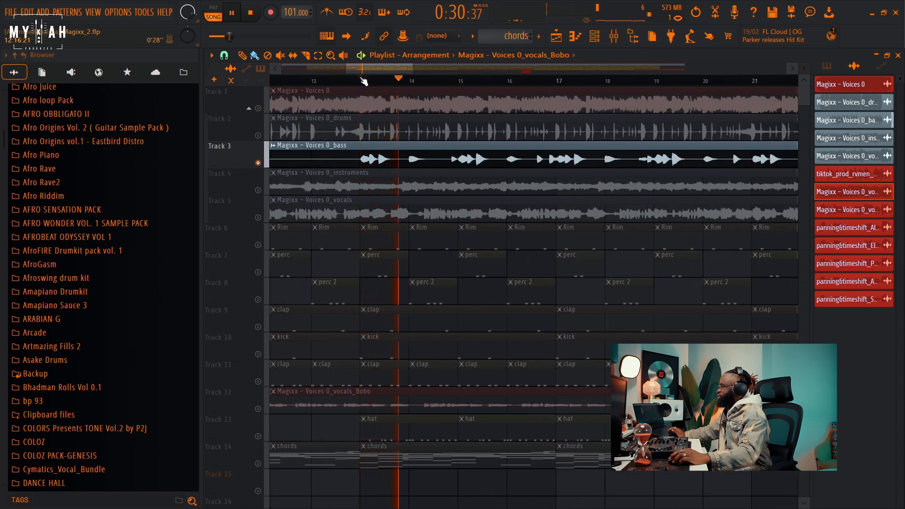
scroll(364, 82, "down", 1)
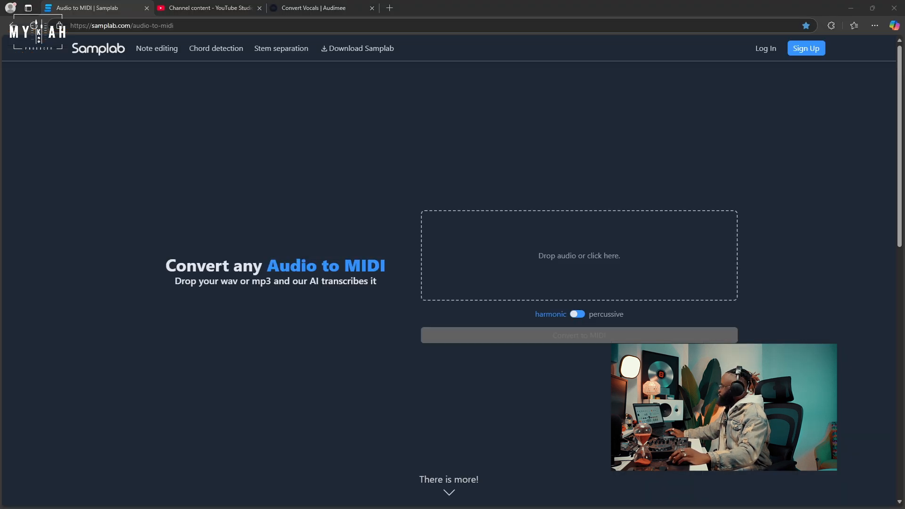
Switch to Samplab's Audio to MIDI page, load the bass audio, and convert it to MIDI in harmonic mode
left_click_drag(3, 321, 538, 270)
left_click(587, 340)
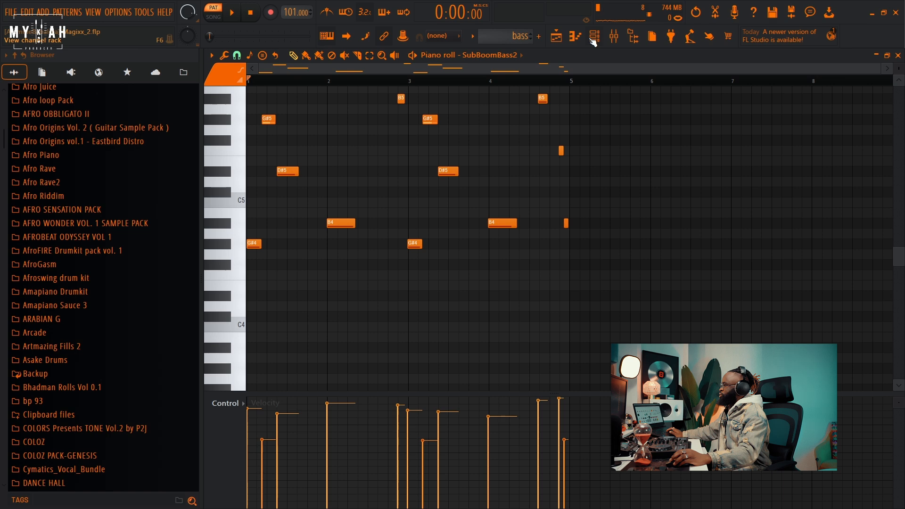
Open the SubBoomBass2 instrument, play the bass pattern through it, and return to the bass notes
key("F6")
left_click(442, 375)
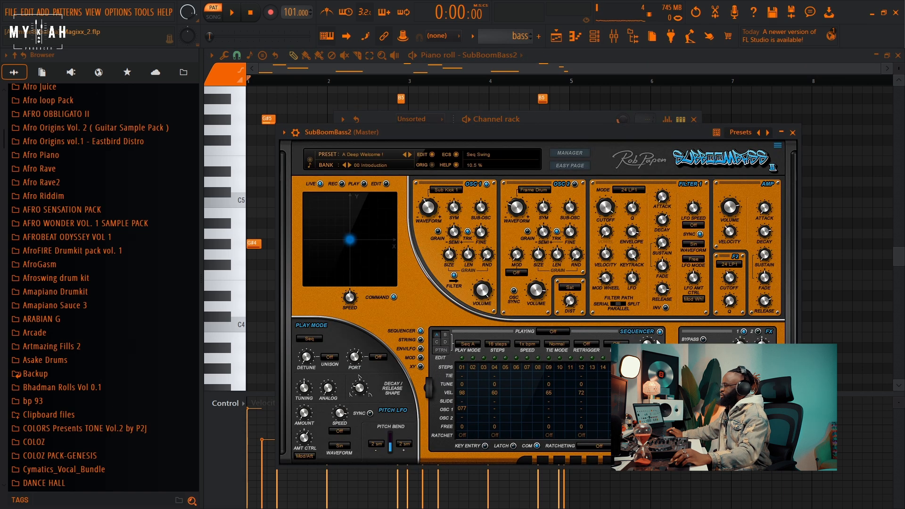
key("space")
left_click(512, 67)
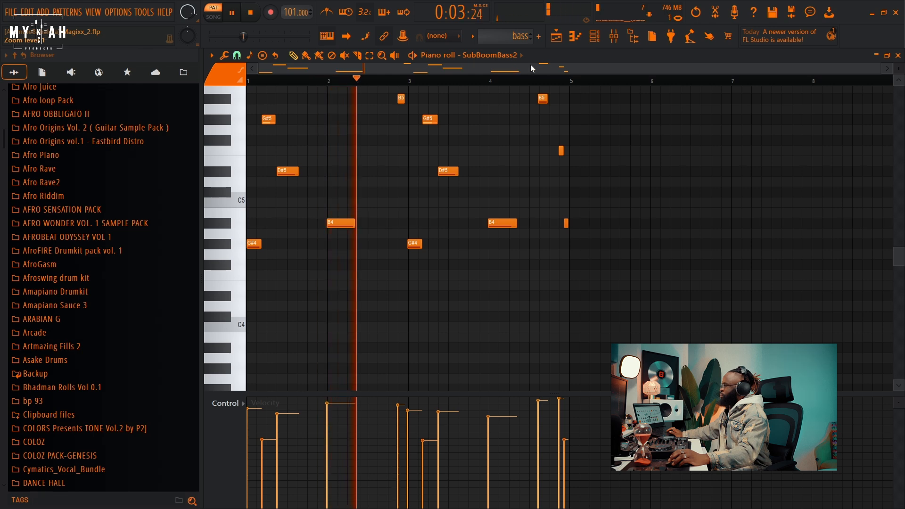
Reopen SubBoomBass2 and raise its Amp Envelope Decay to 666 ms
left_click(595, 37)
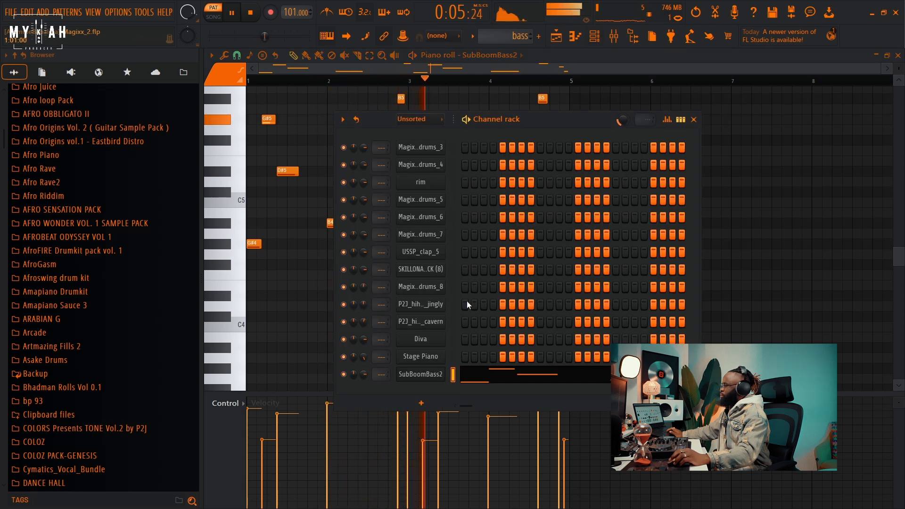
left_click(436, 377)
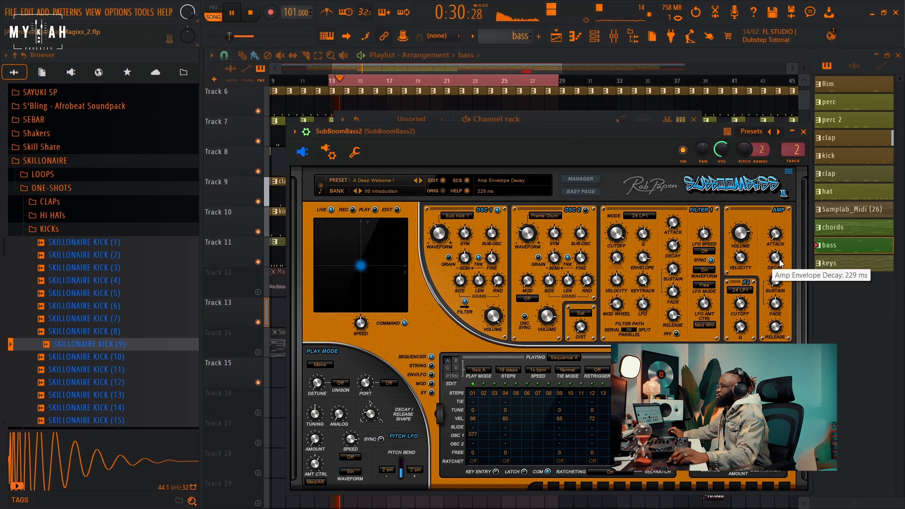
scroll(778, 260, "up", 2)
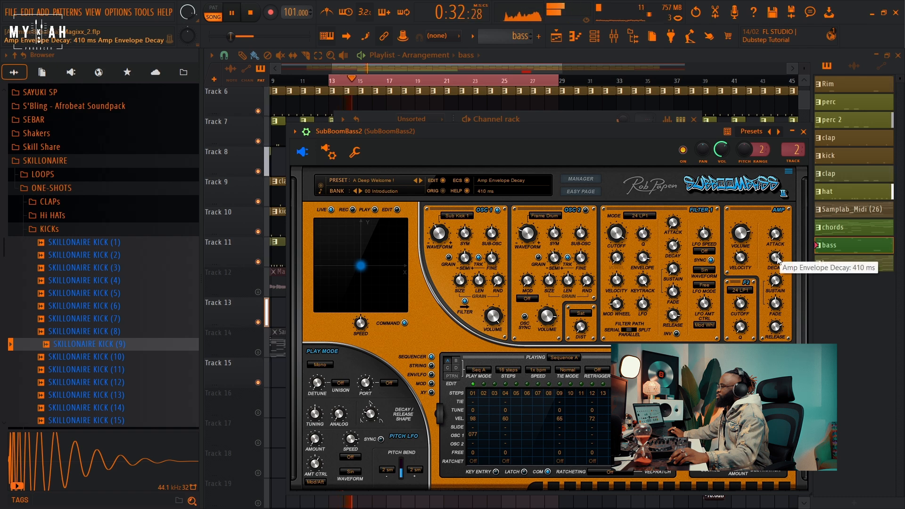
scroll(778, 260, "up", 3)
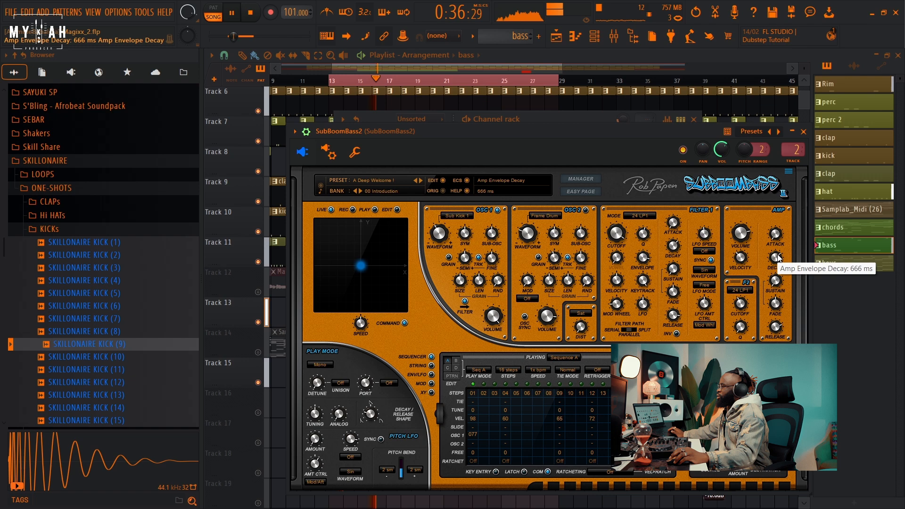
Leave SubBoomBass2, unmute the Samplab_Midi (26) clips on Track 14, and restart playback from bar 13
left_click(469, 69)
key("space")
left_click(258, 352)
key("space")
Assign Diva to a free mixer track and load Fruity Parametric EQ 2 in that track's first effect slot
key("F6")
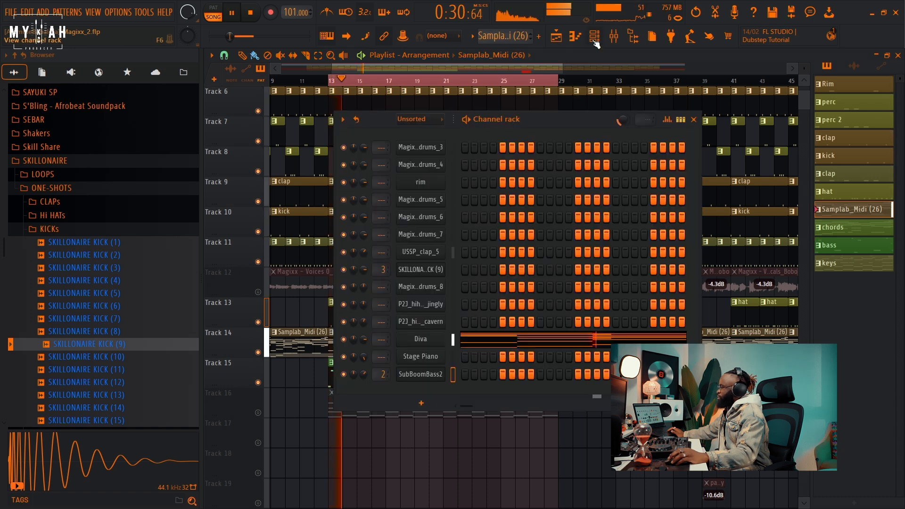
left_click(421, 339)
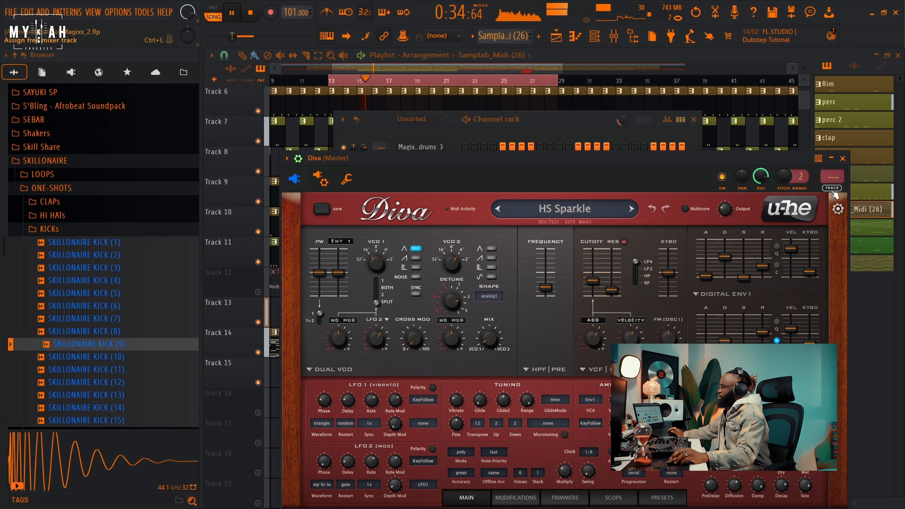
left_click(832, 188)
left_click(271, 90)
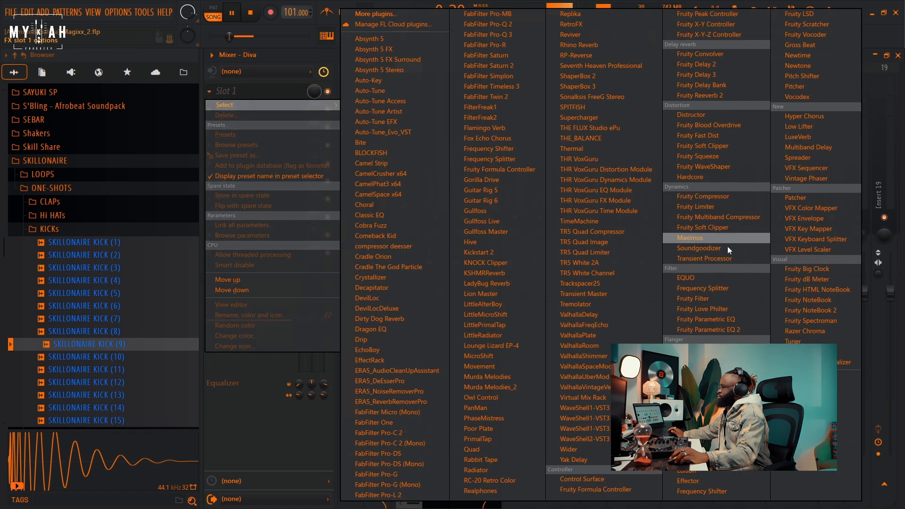
left_click(726, 329)
Cut Diva's low end by lowering EQ band 1 to -18 dB, steepening its slope, and raising its frequency slightly
left_click_drag(296, 229, 297, 300)
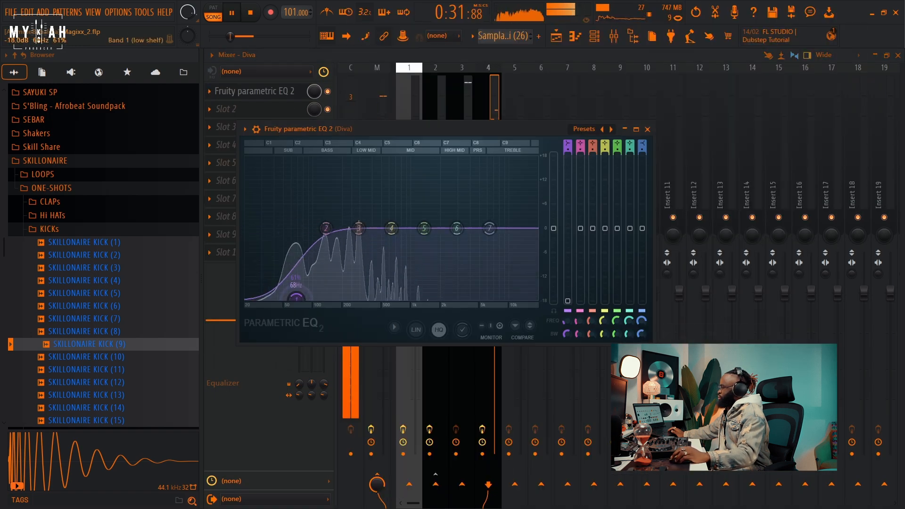
right_click(297, 301)
mouse_move(317, 342)
left_click(356, 341)
left_click_drag(298, 299, 303, 299)
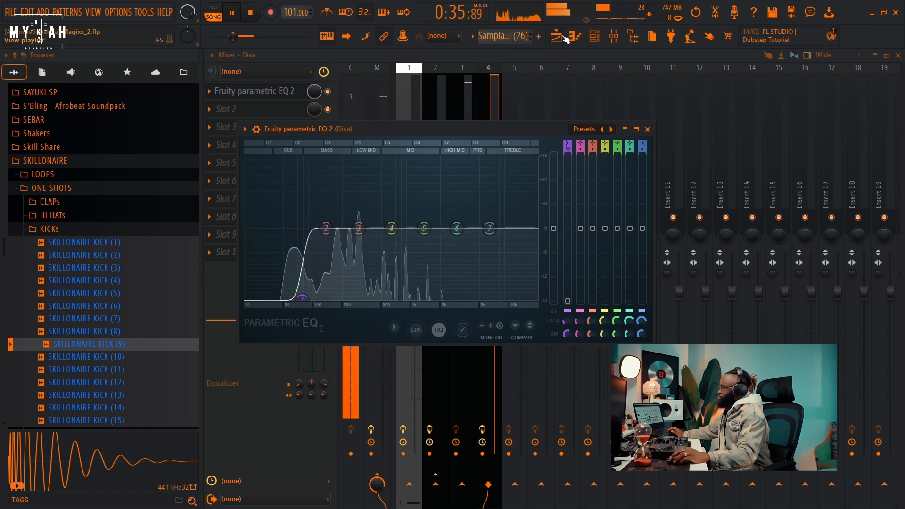
Return to the playlist, unmute the keys on Track 16, and open the keys pattern's channel
key("F5")
left_click(258, 413)
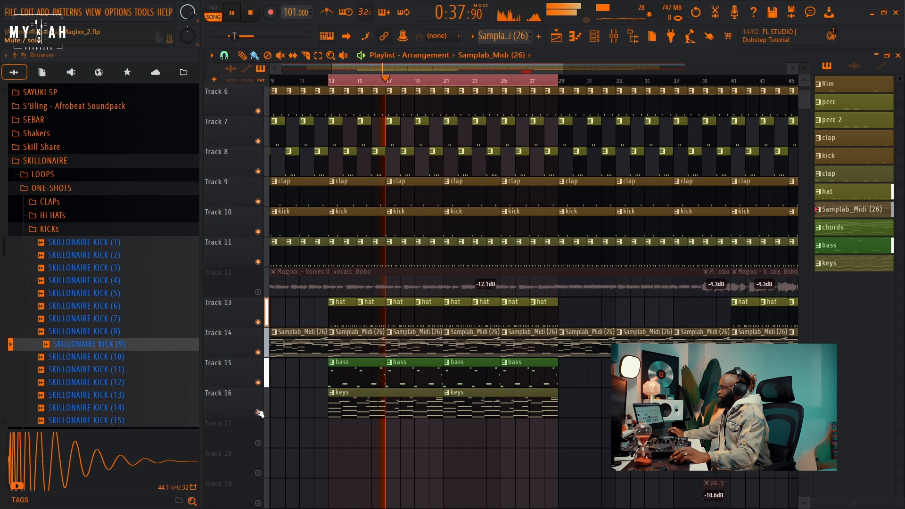
double_click(359, 410)
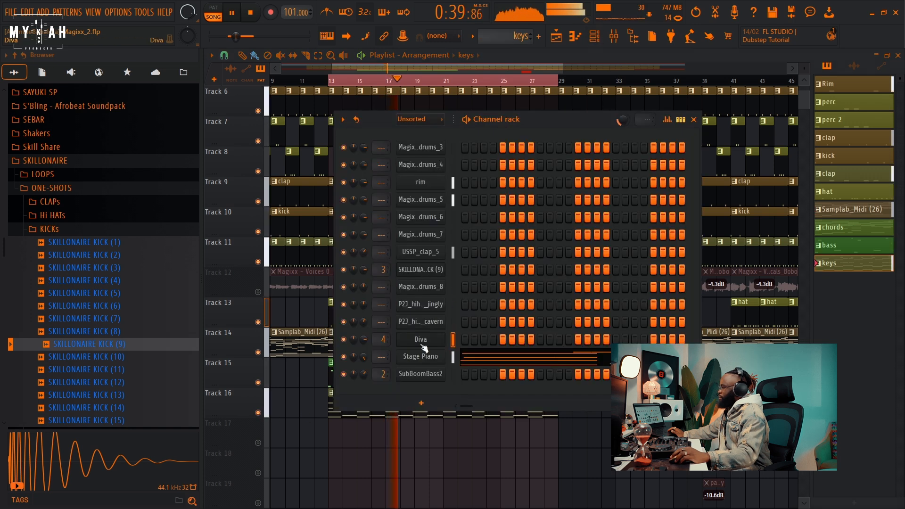
Reset the Stage Piano channel's volume, set it to about 58%, and assign the instrument to a free mixer track
right_click(364, 358)
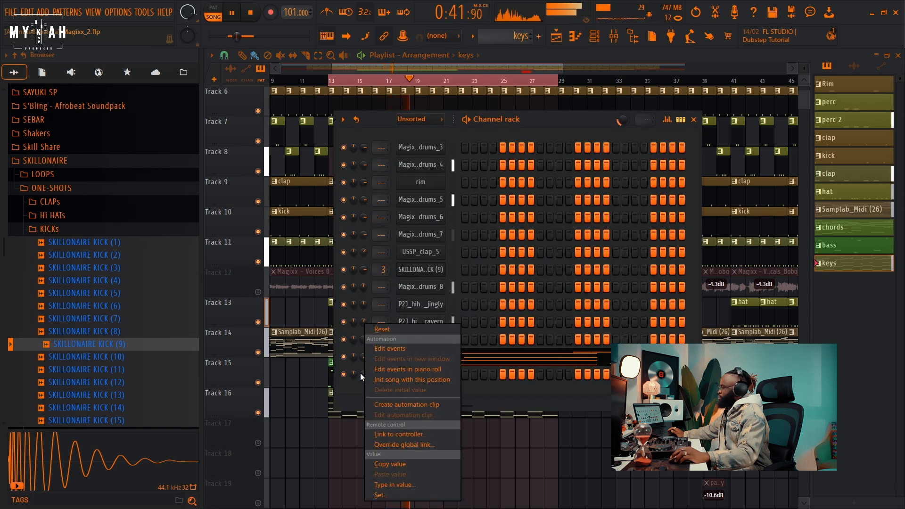
left_click(383, 330)
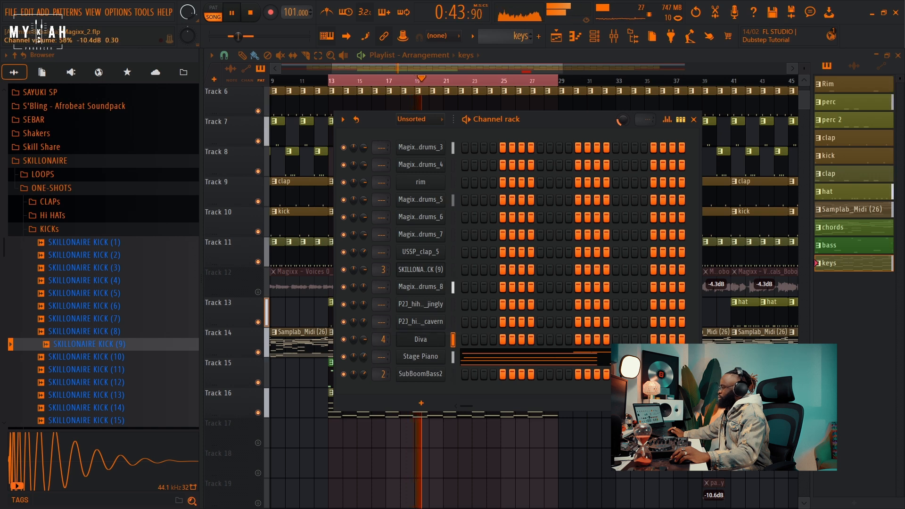
left_click(421, 356)
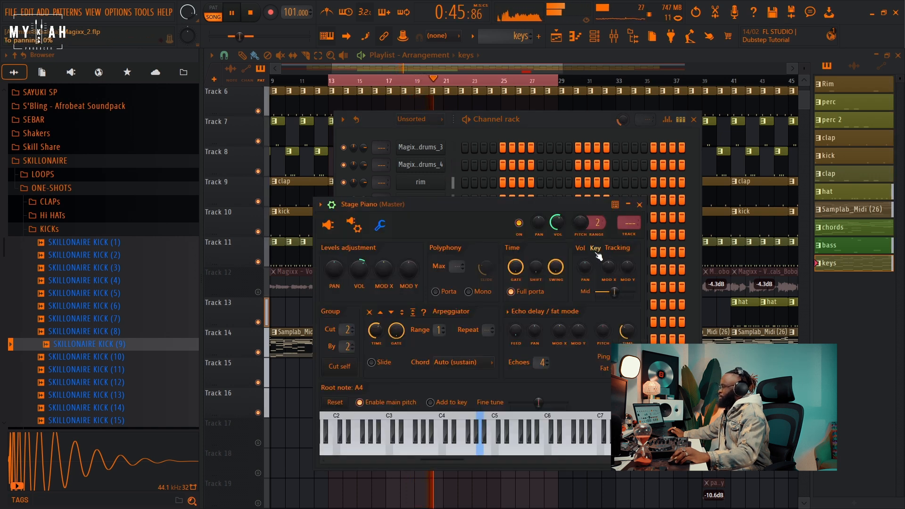
left_click(630, 234)
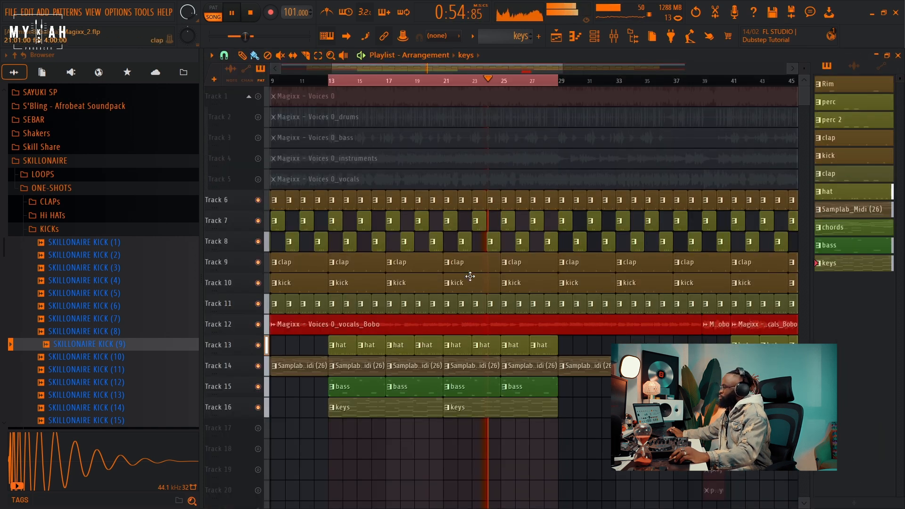
Clear the playlist's time selection and move the stacked audio clips near bar 39 down one track to Tracks 17–21
double_click(466, 322)
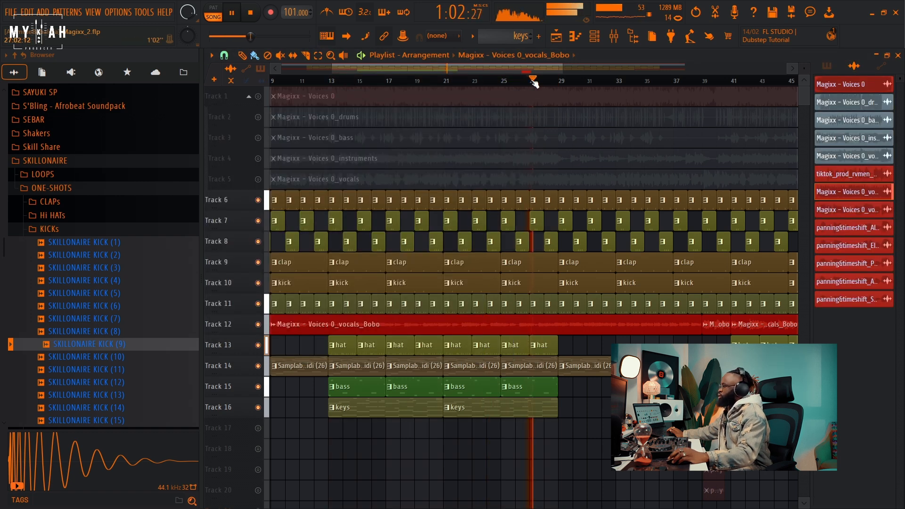
scroll(535, 84, "down", 4)
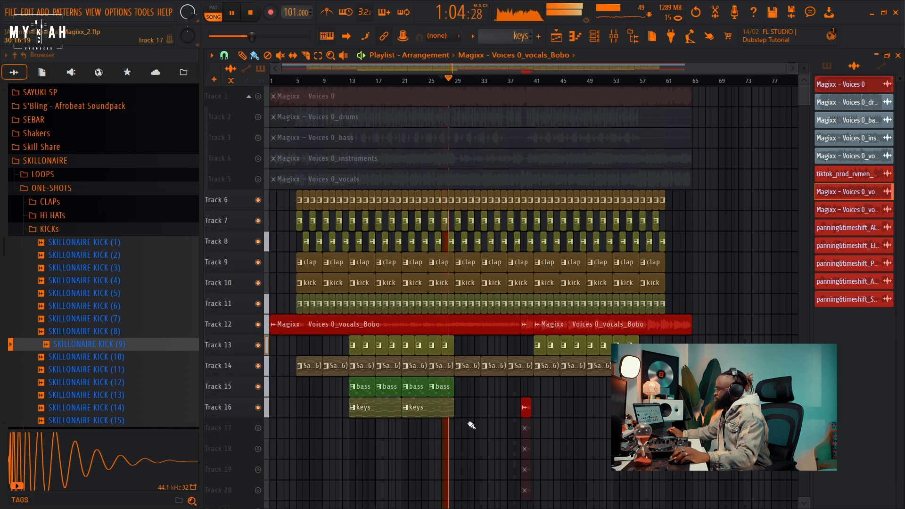
scroll(541, 391, "down", 3)
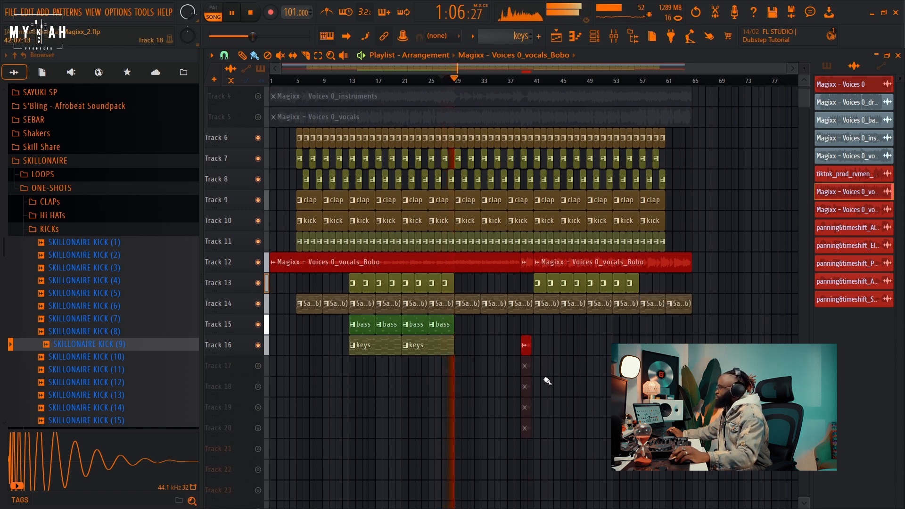
left_click_drag(513, 336, 580, 439)
key("shift+Down")
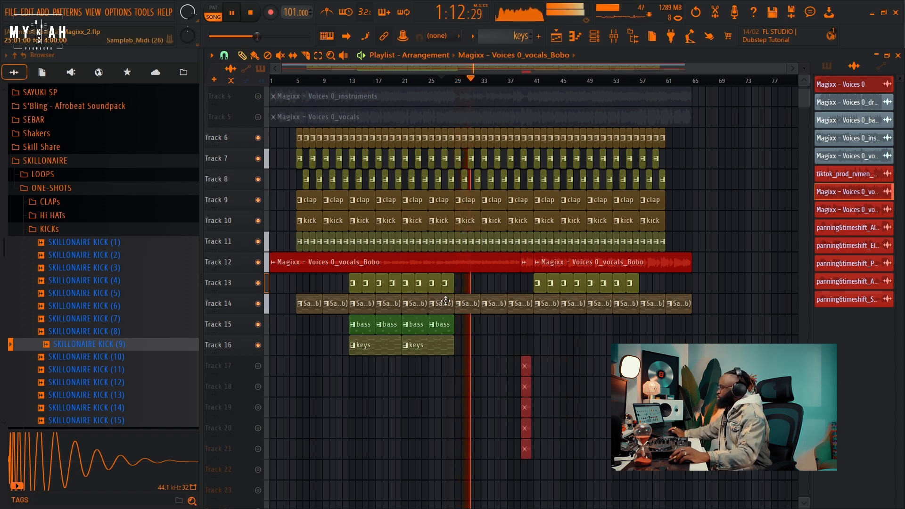
Add another bass clip at bar 29 on Track 15
left_click(442, 324)
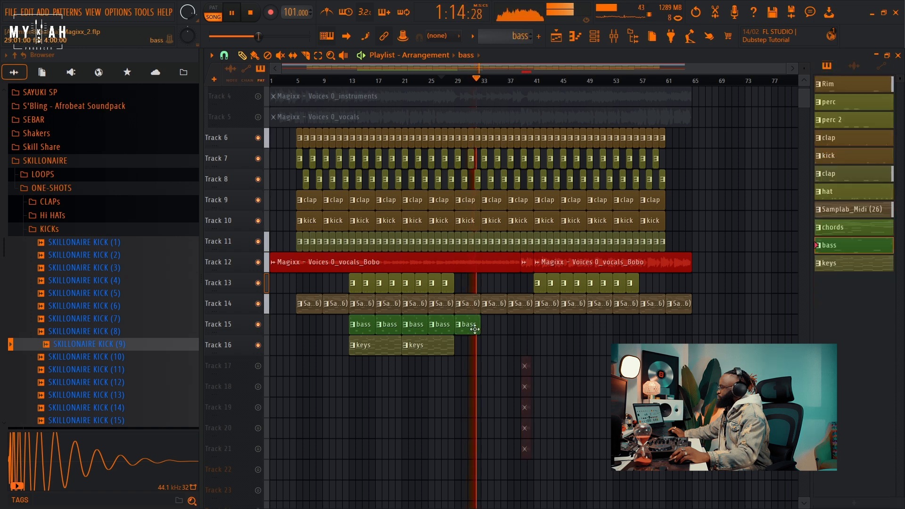